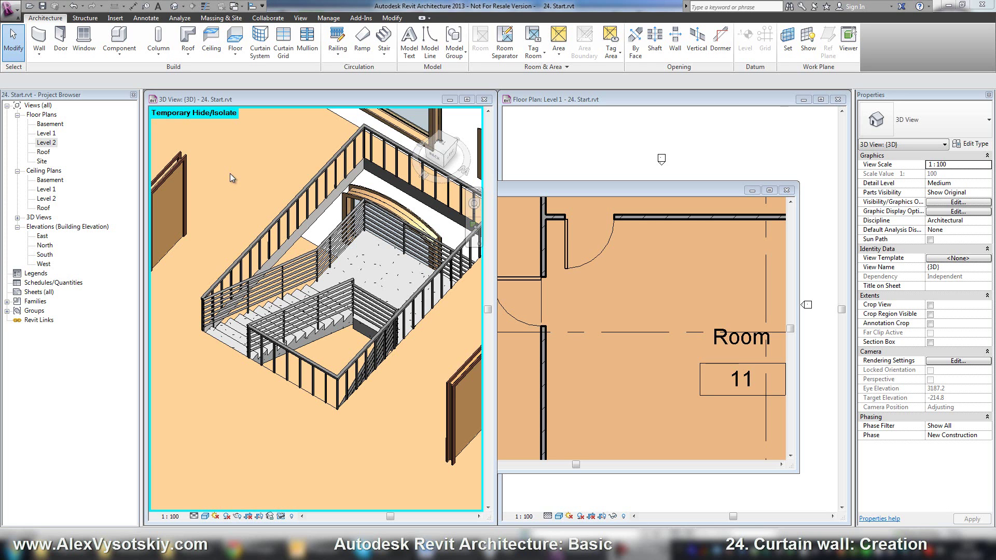
# Draw a straight architectural wall of type Curtain Wall, about 4060 mm long, below the grid bubbles in the Level 1 plan
pyautogui.scroll(-5, 229, 174)
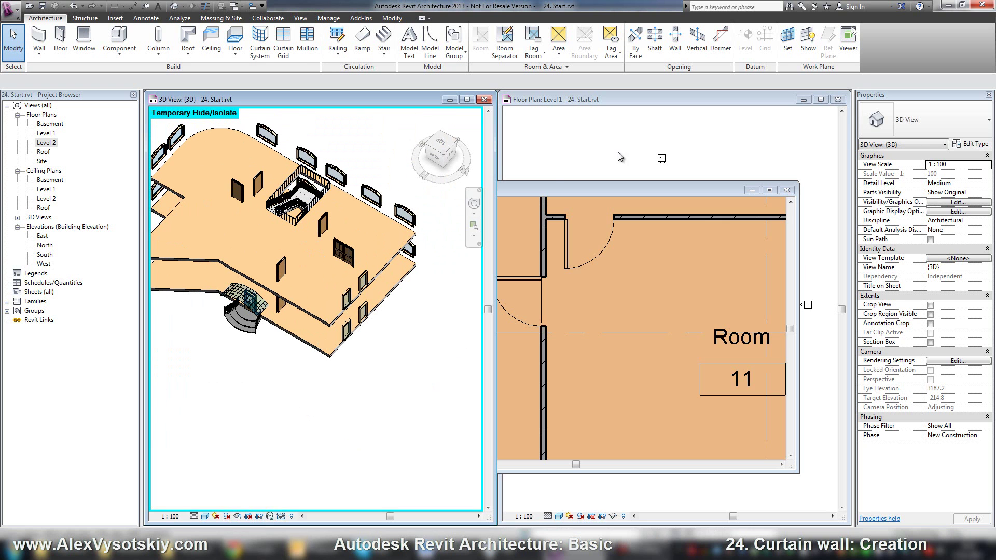
pyautogui.click(639, 168)
pyautogui.moveTo(721, 380); pyautogui.dragTo(657, 330, button='middle')
pyautogui.scroll(3, 614, 311)
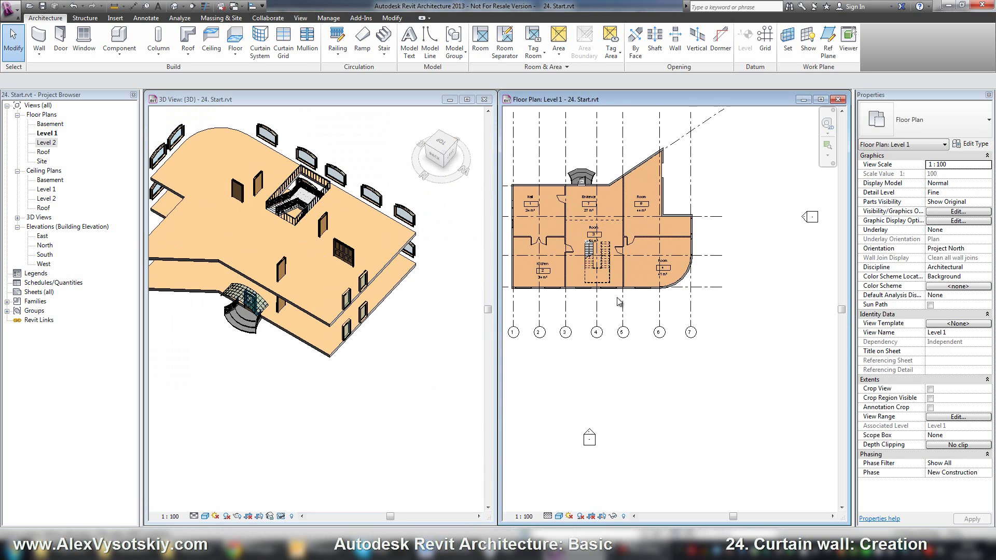
pyautogui.click(39, 53)
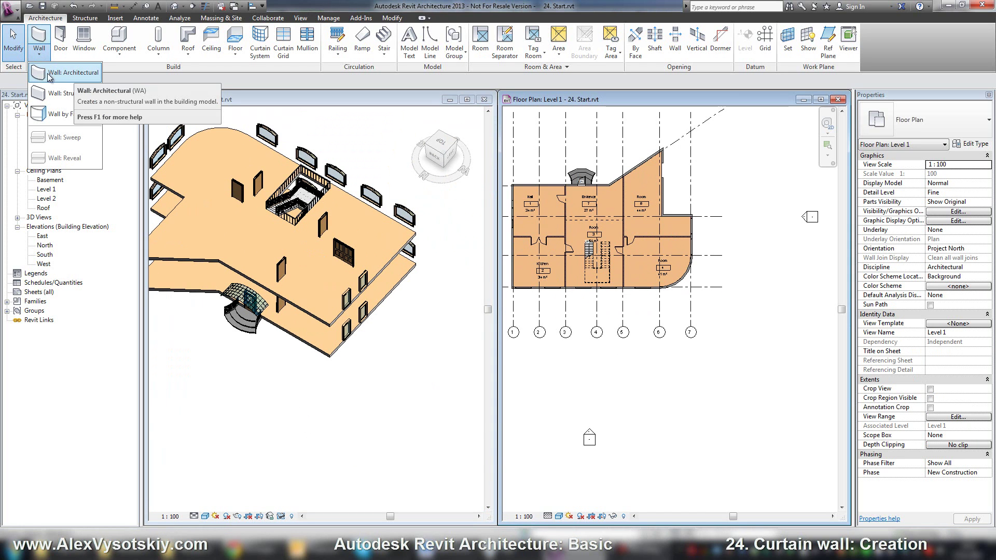
pyautogui.click(52, 74)
pyautogui.click(957, 117)
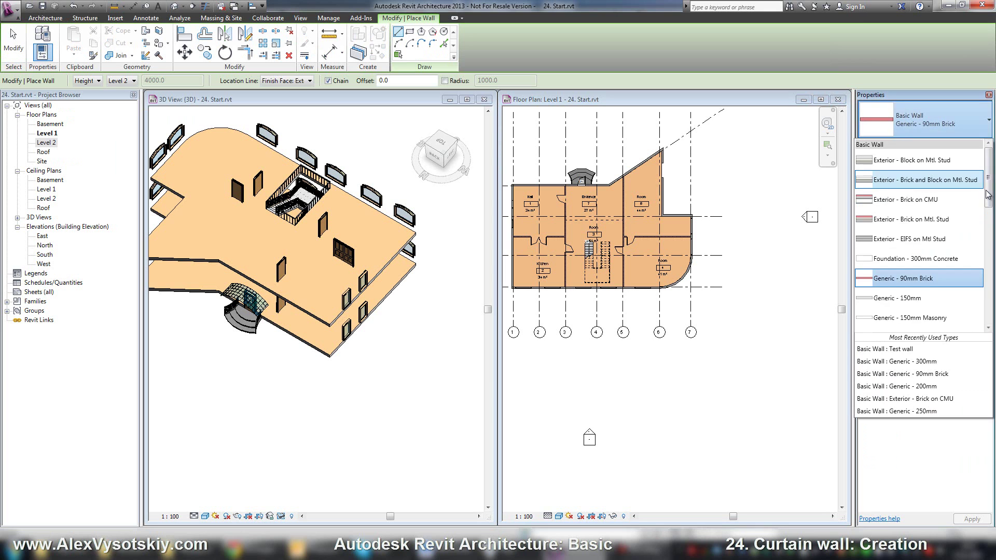
pyautogui.moveTo(990, 187); pyautogui.dragTo(990, 303)
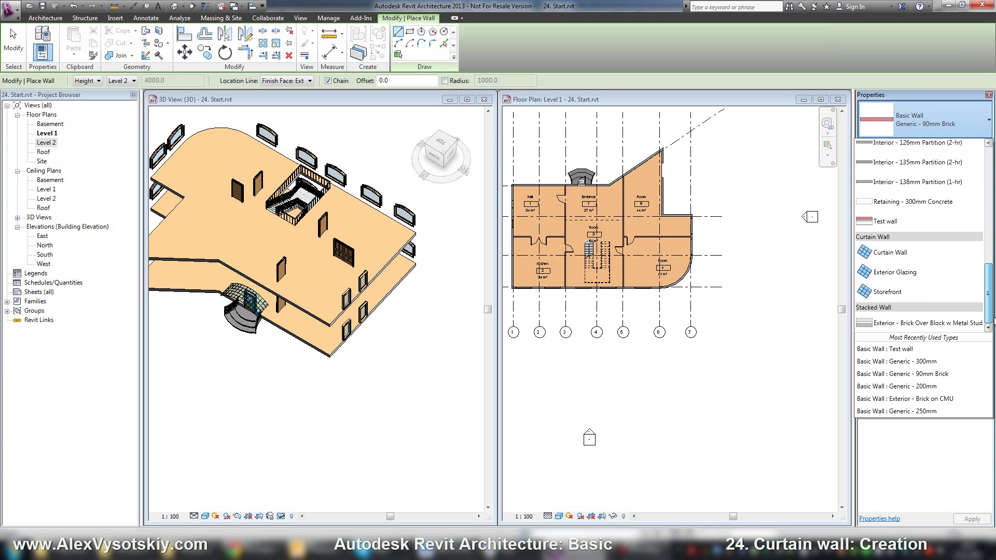
pyautogui.click(885, 257)
pyautogui.click(529, 375)
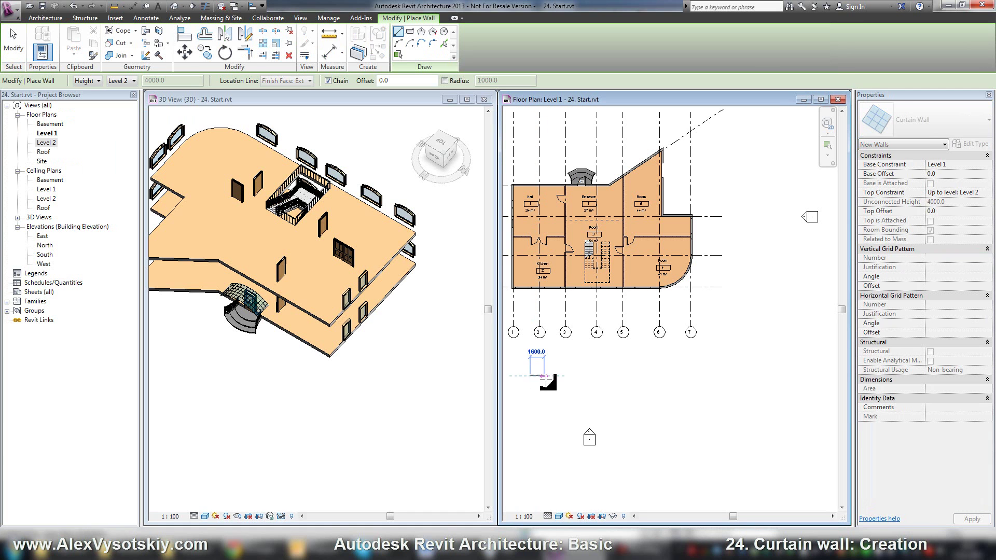
pyautogui.click(567, 375)
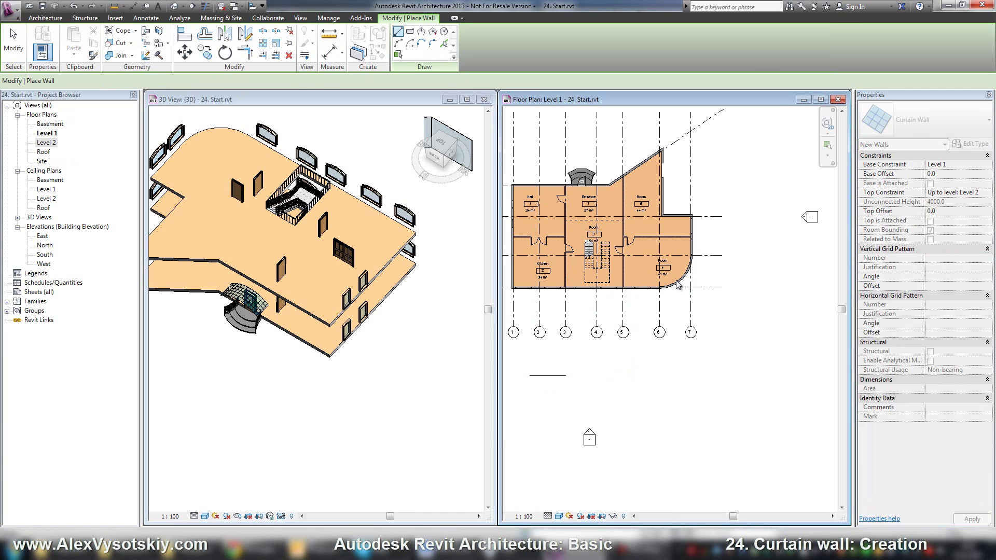
# Draw an Exterior Glazing curtain wall about 4100 mm long beside the first one, in line with it
pyautogui.click(963, 111)
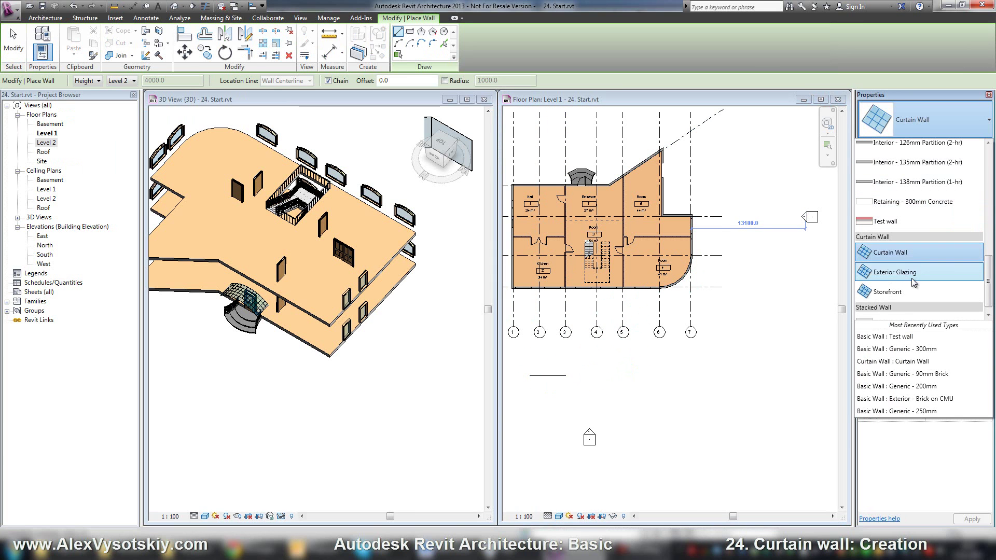
pyautogui.click(907, 277)
pyautogui.click(576, 375)
pyautogui.click(613, 375)
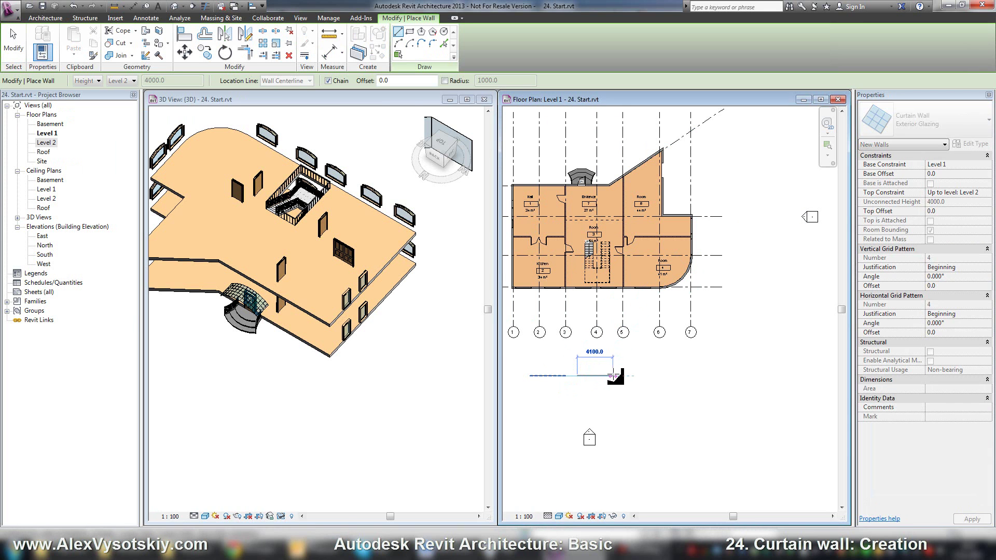
# Draw a Storefront curtain wall in line with the other two and finish placing walls
pyautogui.click(913, 128)
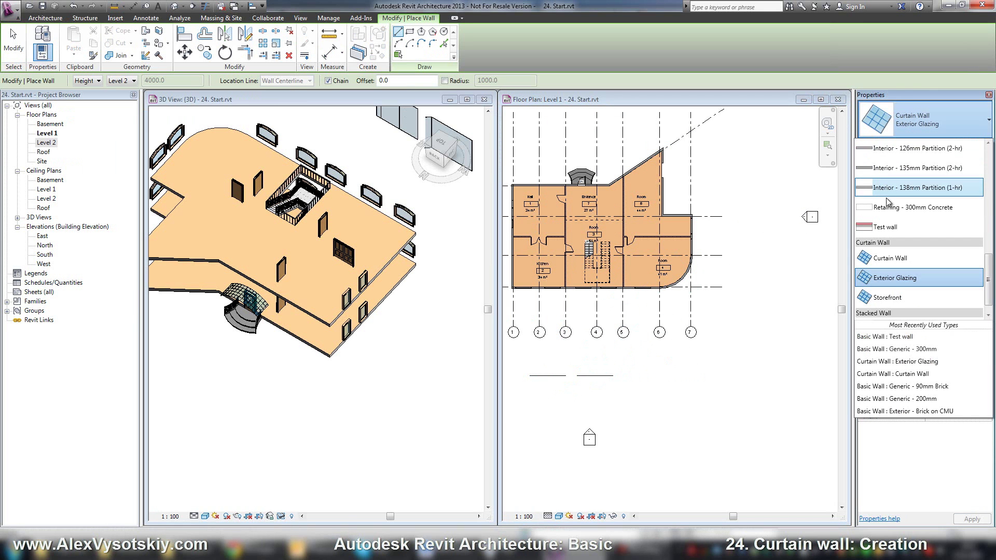
pyautogui.click(887, 298)
pyautogui.click(628, 375)
pyautogui.click(666, 375)
pyautogui.press('Escape')
pyautogui.press('Escape')
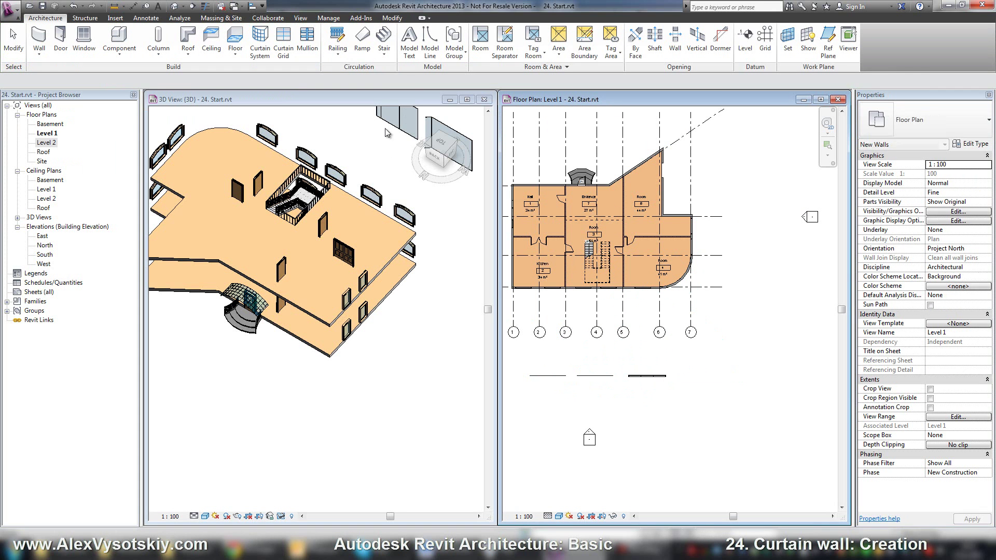
# Look at the three new curtain walls side by side in the 3D view
pyautogui.click(387, 225)
pyautogui.press('h')
pyautogui.press('h')
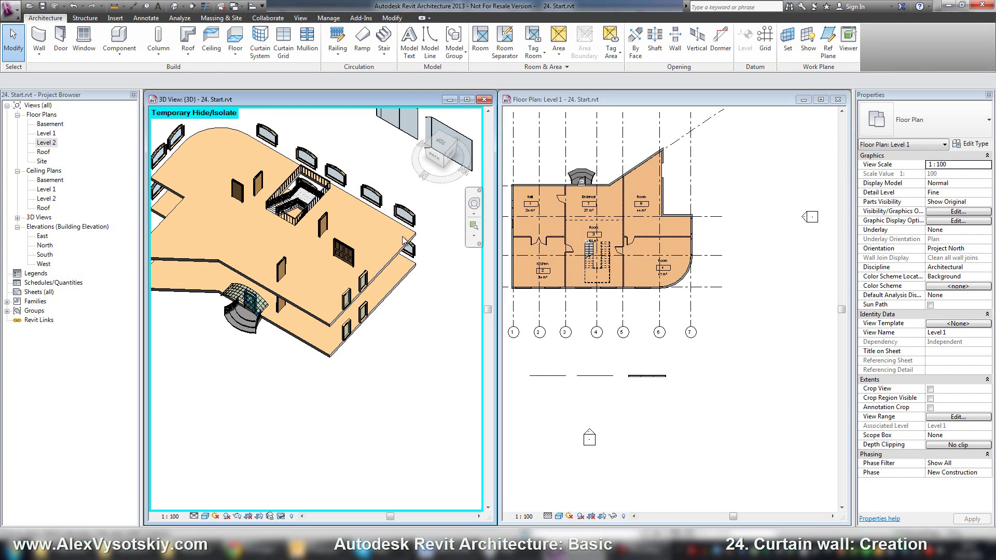
pyautogui.keyDown('shift'); pyautogui.moveTo(387, 225); pyautogui.dragTo(314, 274, button='middle'); pyautogui.keyUp('shift')
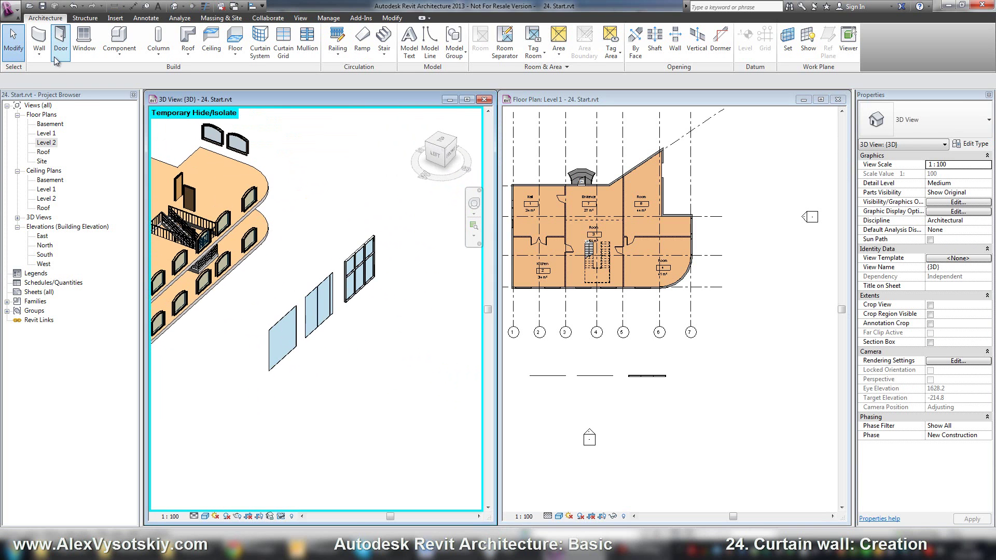
# Review the grid pattern and mullion parameters of the Storefront curtain wall type, without placing another wall
pyautogui.click(40, 40)
pyautogui.click(923, 121)
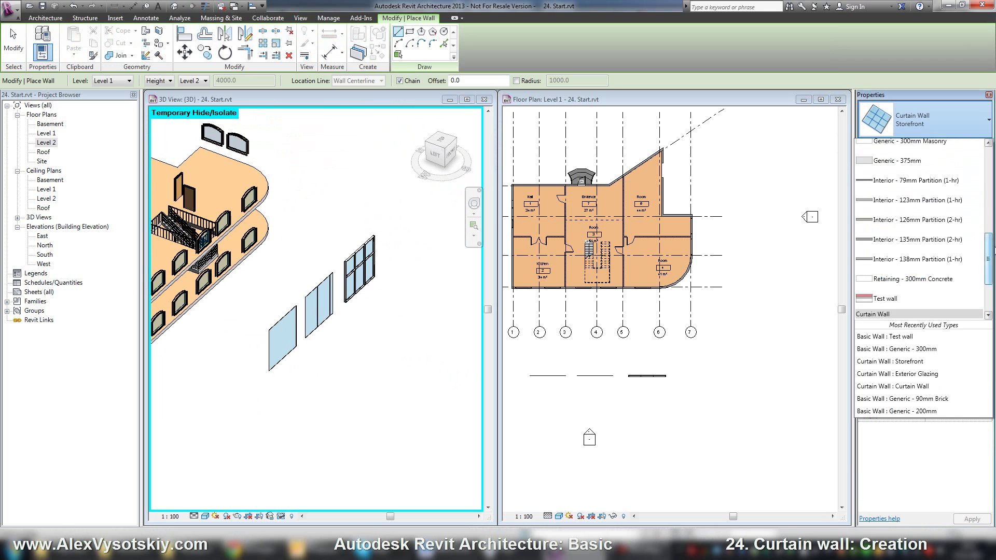
pyautogui.scroll(5, 980, 279)
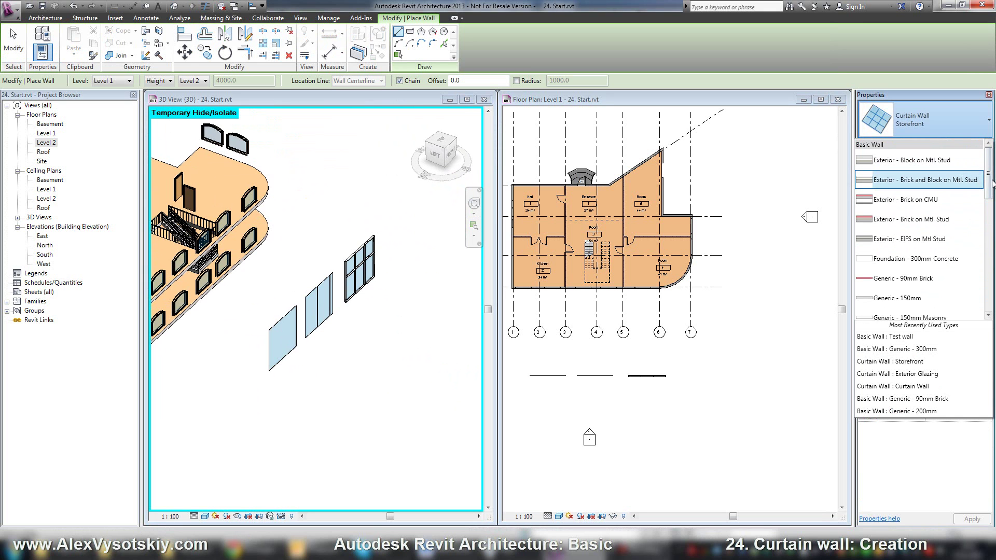
pyautogui.moveTo(990, 184); pyautogui.dragTo(988, 296)
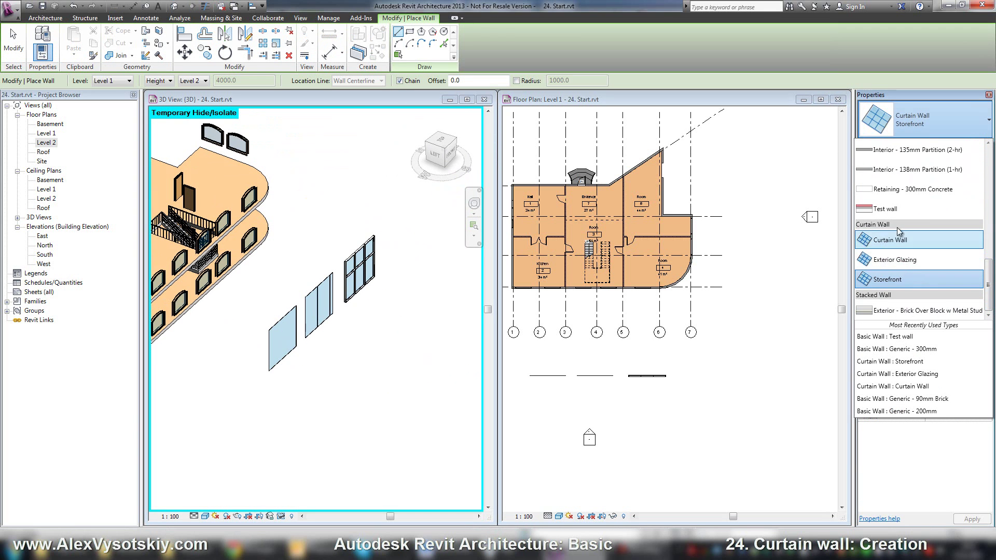
pyautogui.click(899, 281)
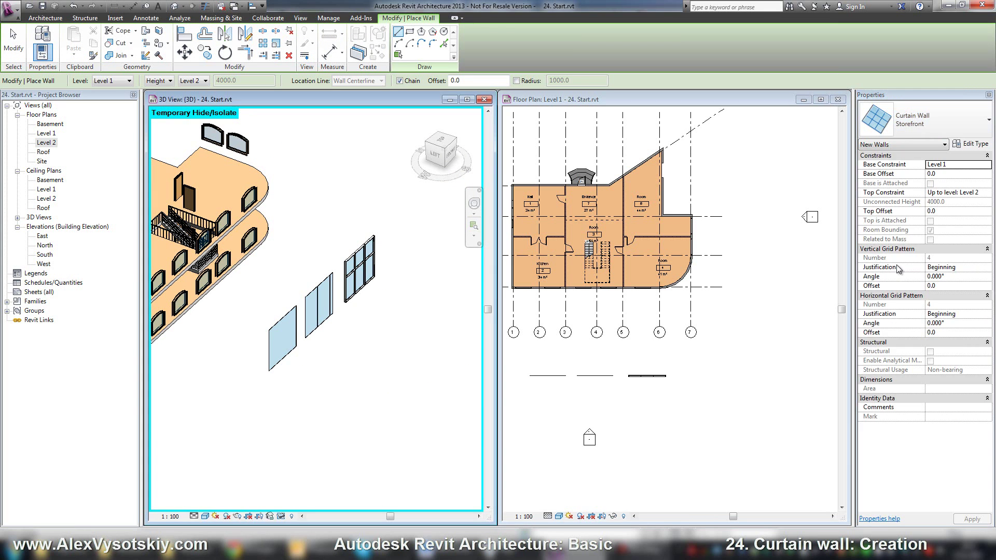
pyautogui.click(968, 146)
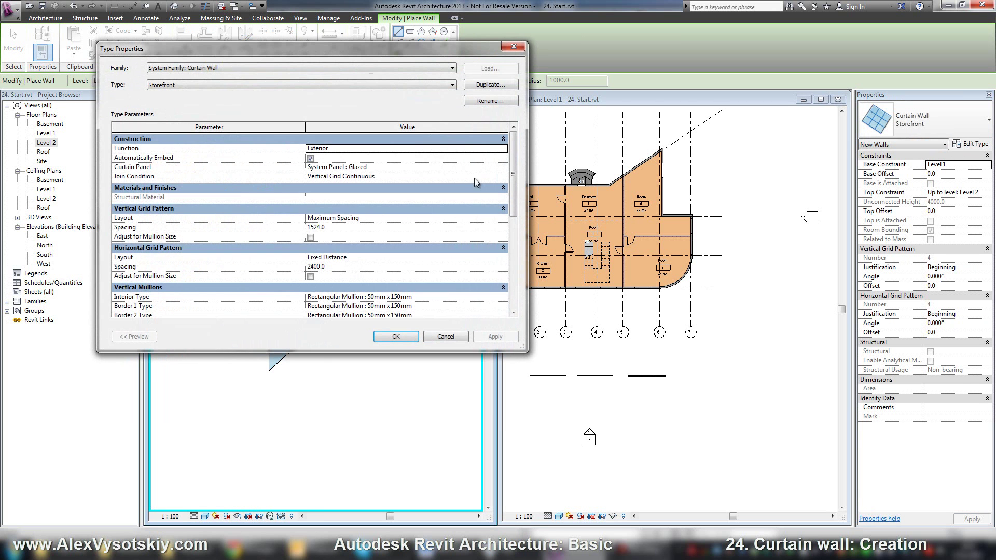
pyautogui.moveTo(517, 184); pyautogui.dragTo(511, 209)
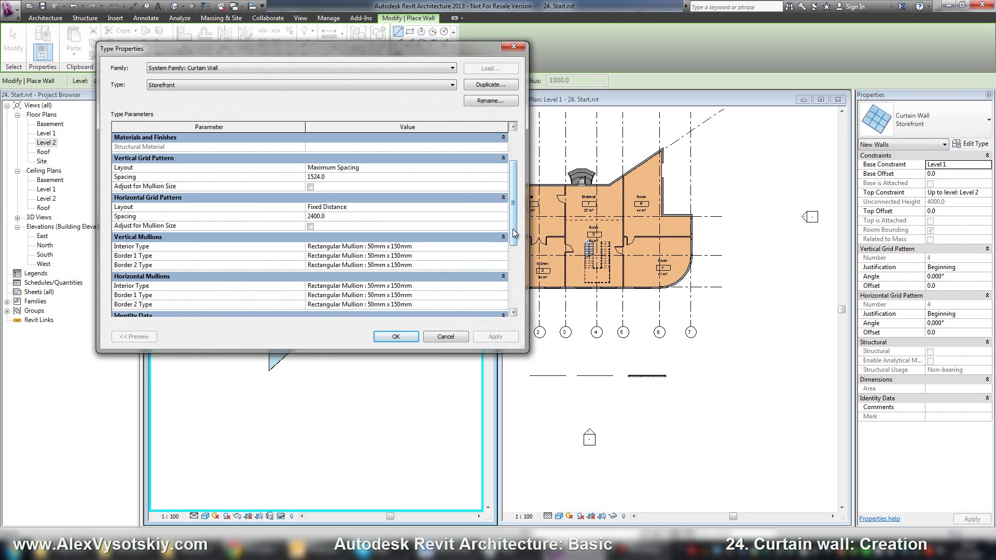
pyautogui.scroll(1, 515, 233)
pyautogui.scroll(-3, 515, 233)
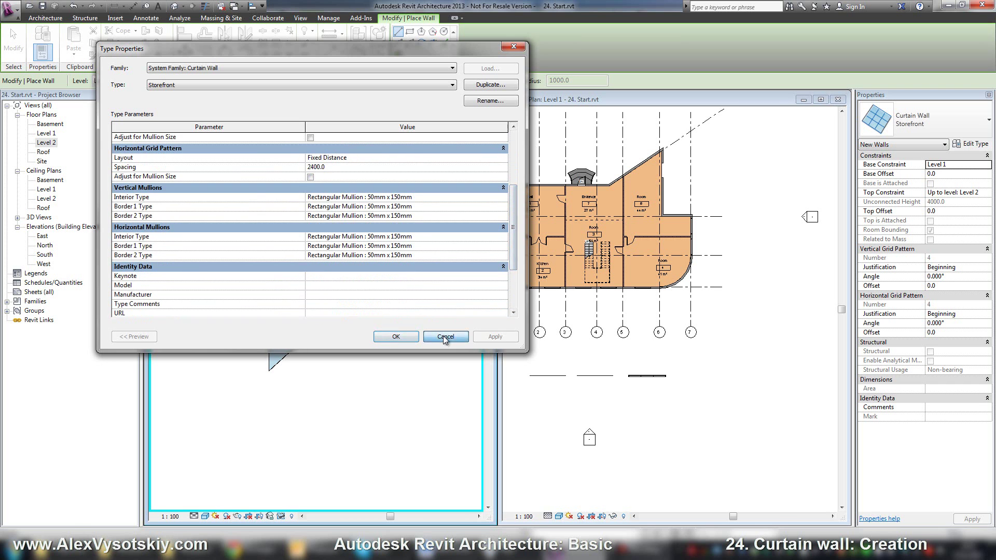
pyautogui.click(444, 336)
pyautogui.click(281, 338)
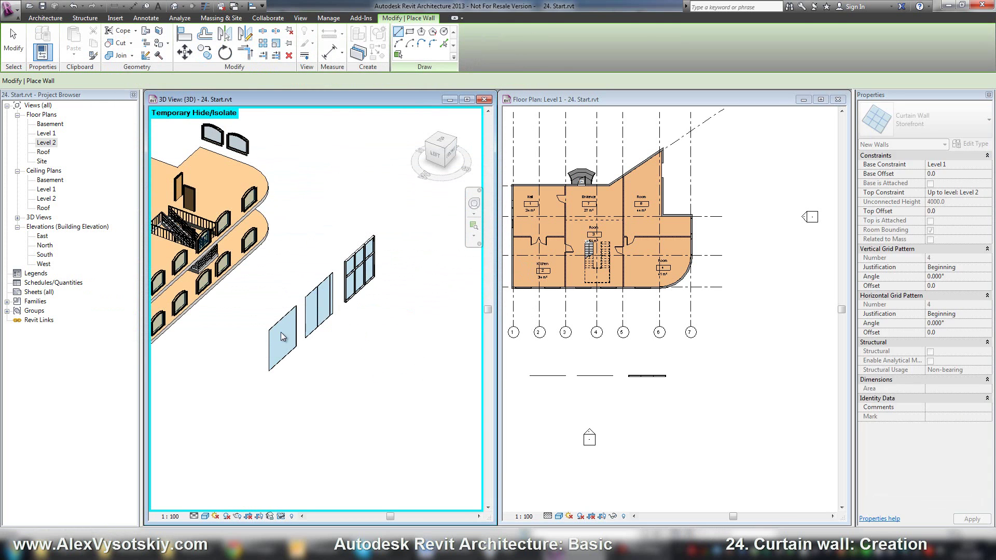
pyautogui.press('Escape')
pyautogui.press('Escape')
# Select the glazed panel of the plain curtain wall in 3D and review the panel types it can use
pyautogui.scroll(3, 280, 335)
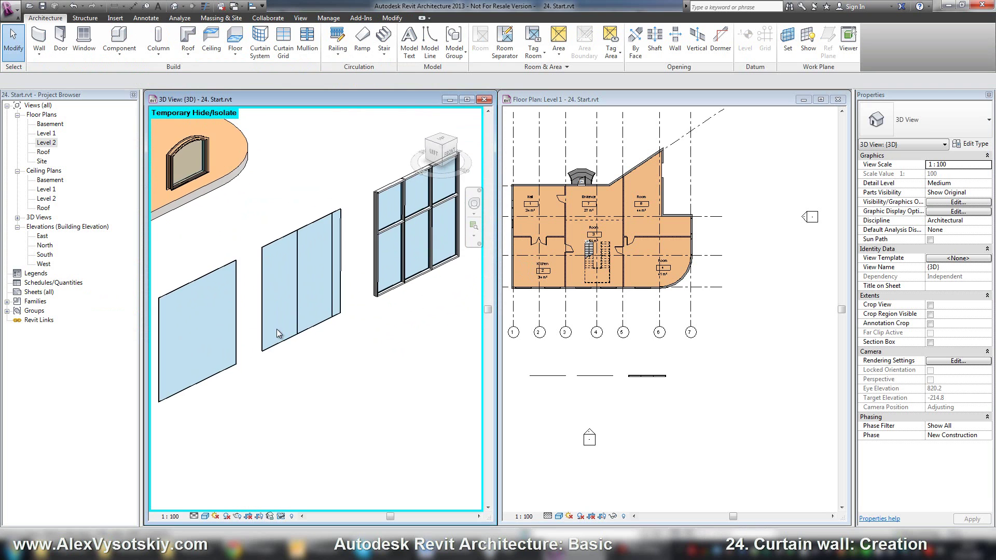
pyautogui.scroll(-1, 279, 333)
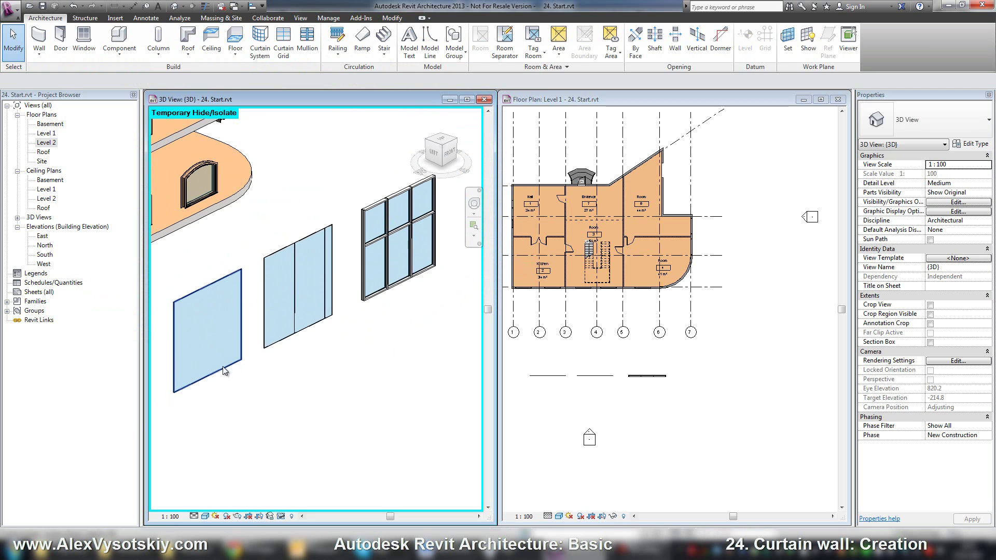
pyautogui.click(226, 372)
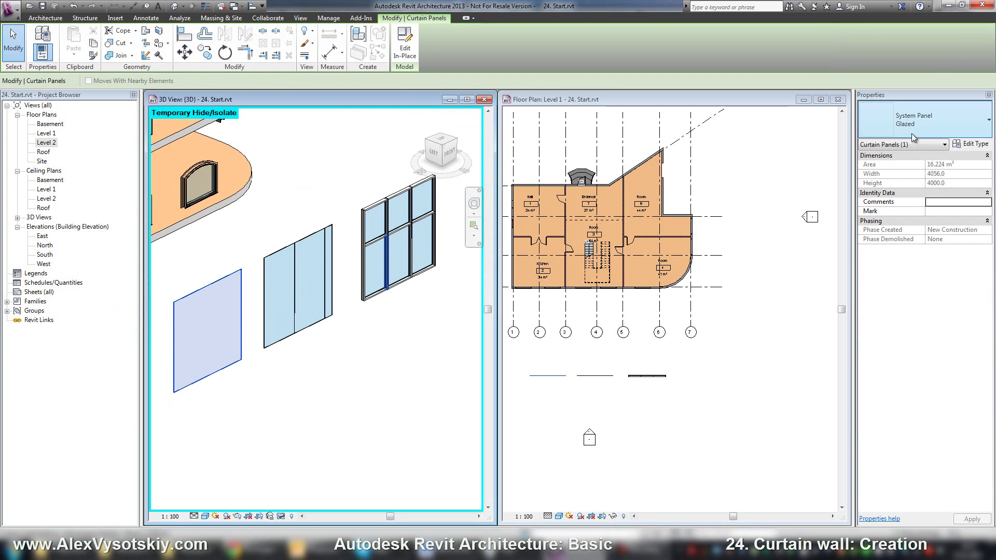
pyautogui.click(940, 123)
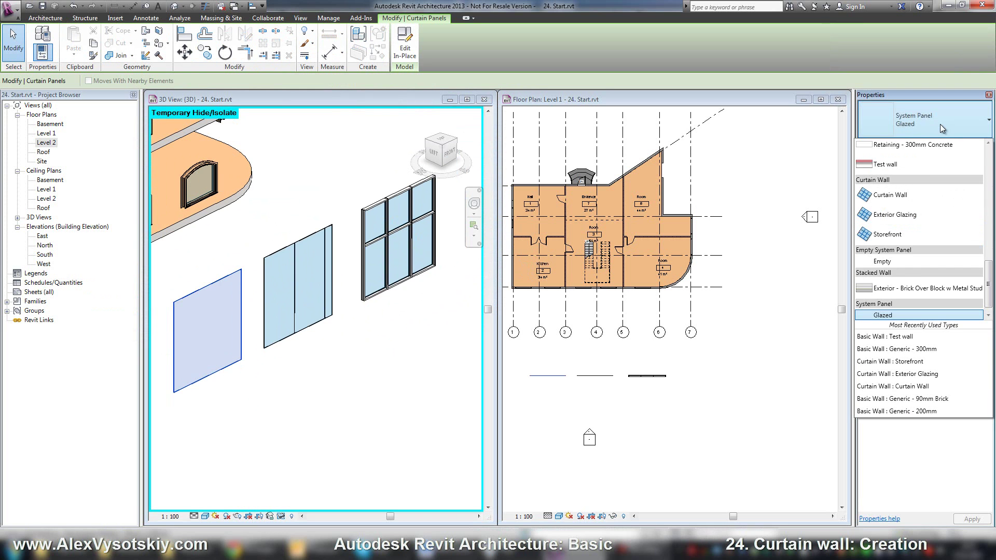
pyautogui.scroll(-1, 932, 162)
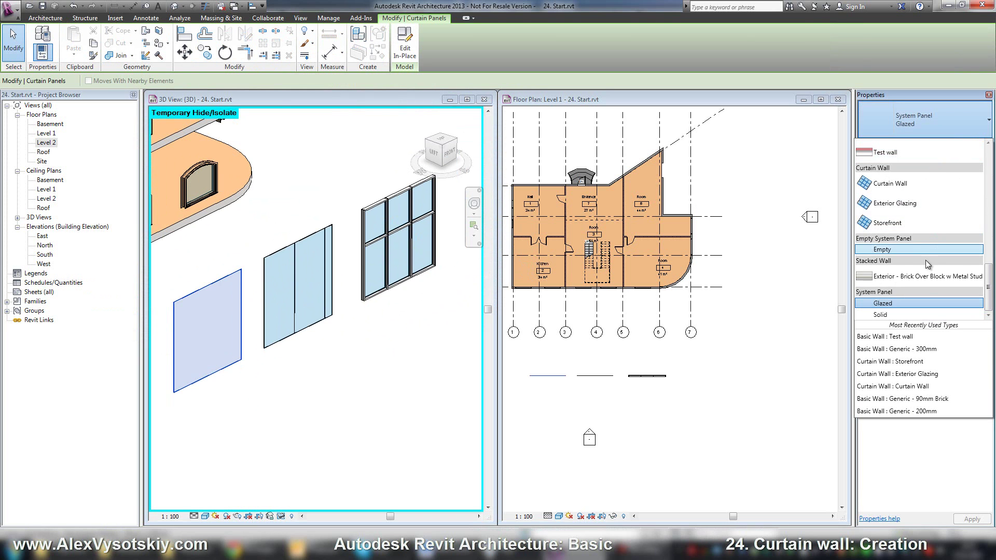
pyautogui.click(254, 373)
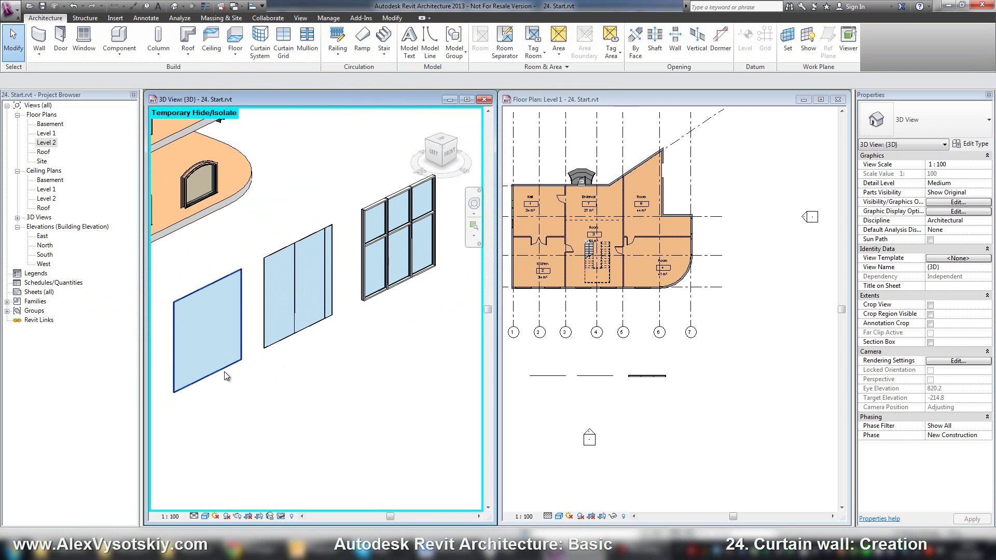
# Select the plain curtain wall in the Level 1 plan and review its type parameters
pyautogui.click(539, 397)
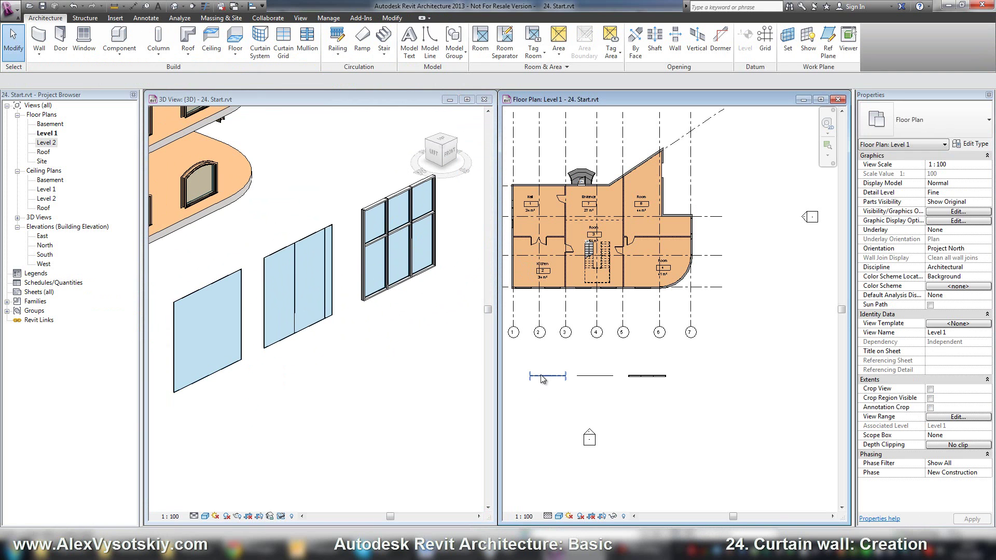
pyautogui.click(541, 375)
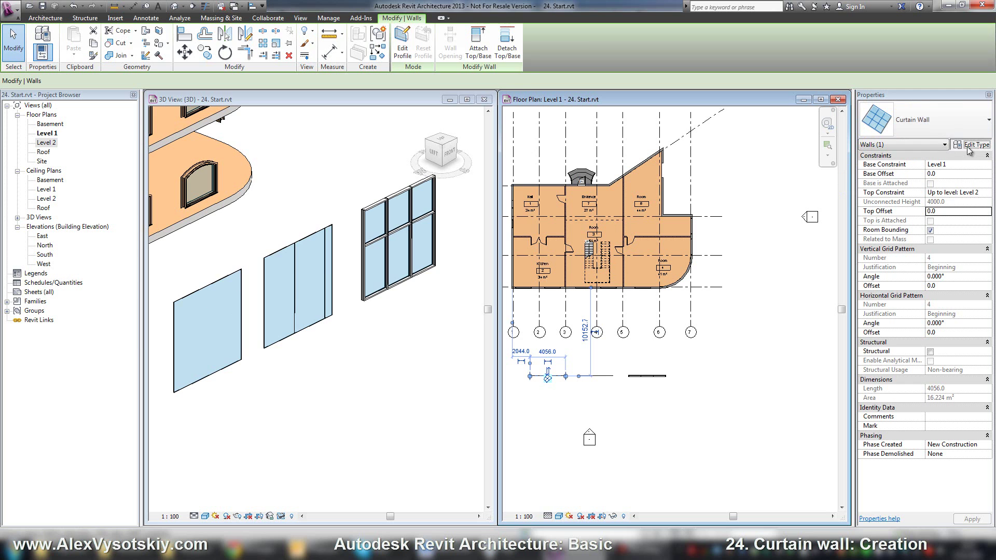
pyautogui.click(970, 143)
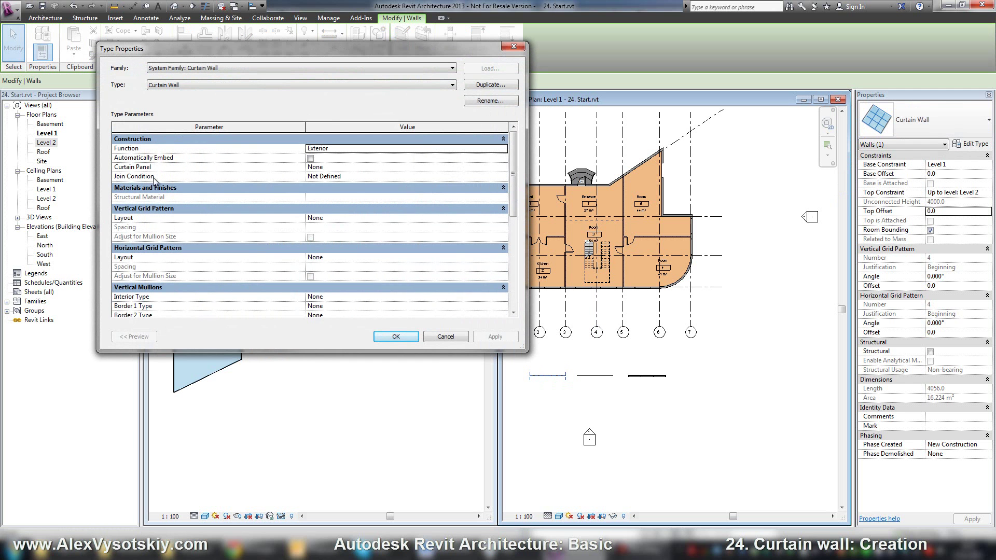
pyautogui.click(445, 336)
# Select the Exterior Glazing wall in the Level 1 plan and review its grid pattern and mullion type parameters
pyautogui.click(312, 336)
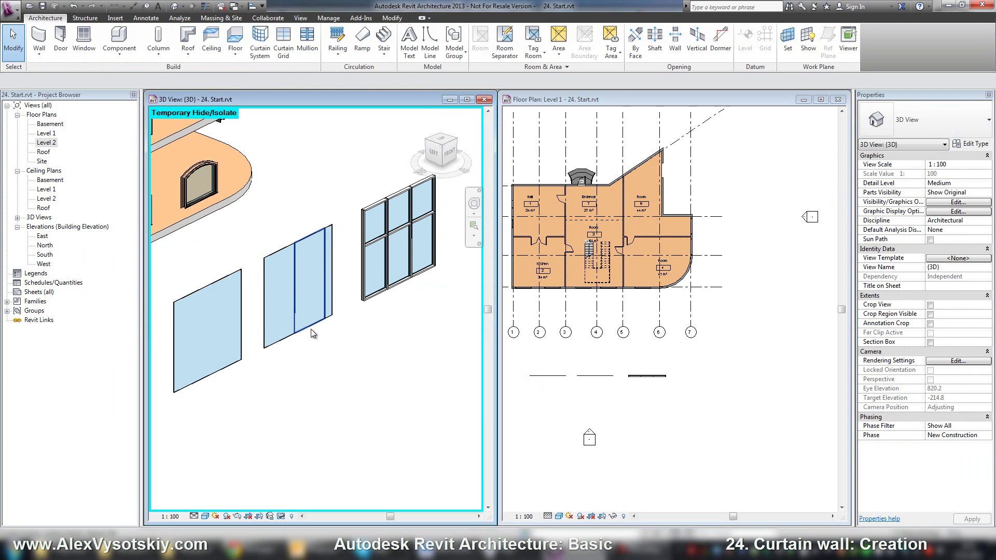
pyautogui.click(568, 374)
pyautogui.click(597, 375)
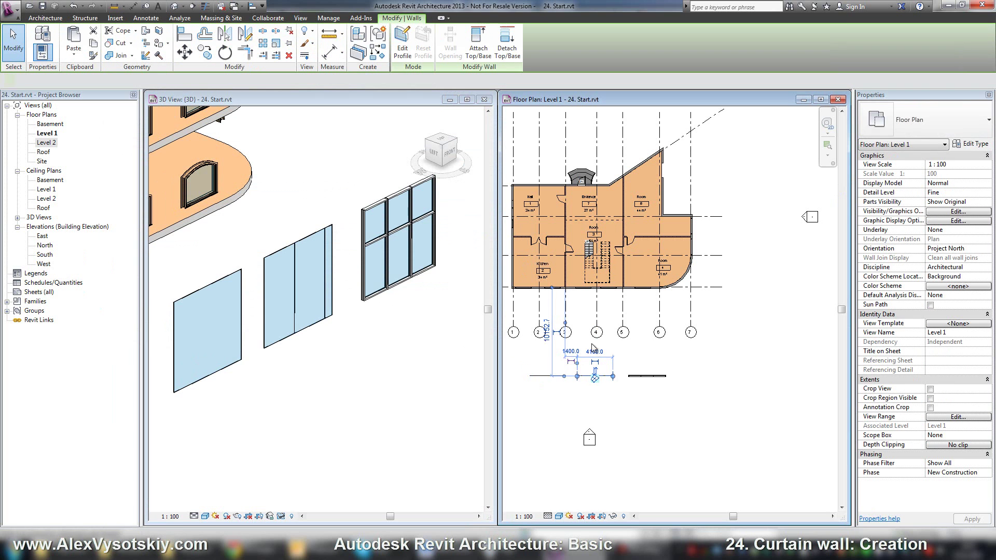
pyautogui.click(970, 145)
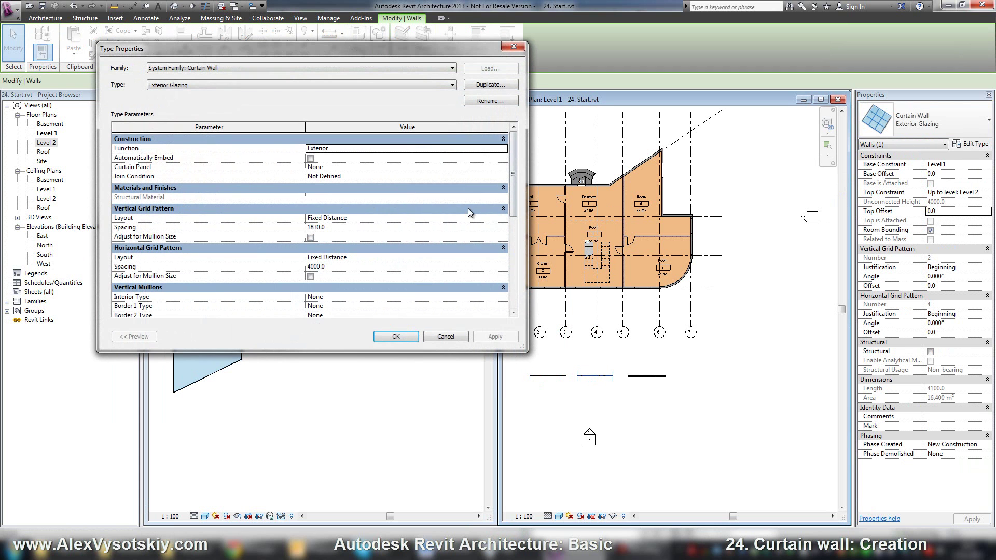
pyautogui.moveTo(512, 182); pyautogui.dragTo(517, 248)
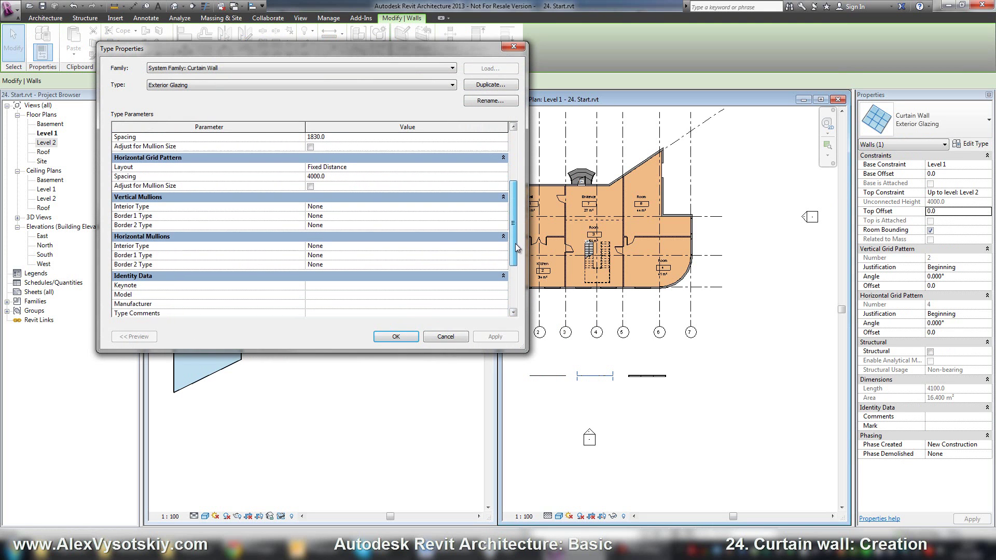
pyautogui.click(460, 337)
pyautogui.click(397, 296)
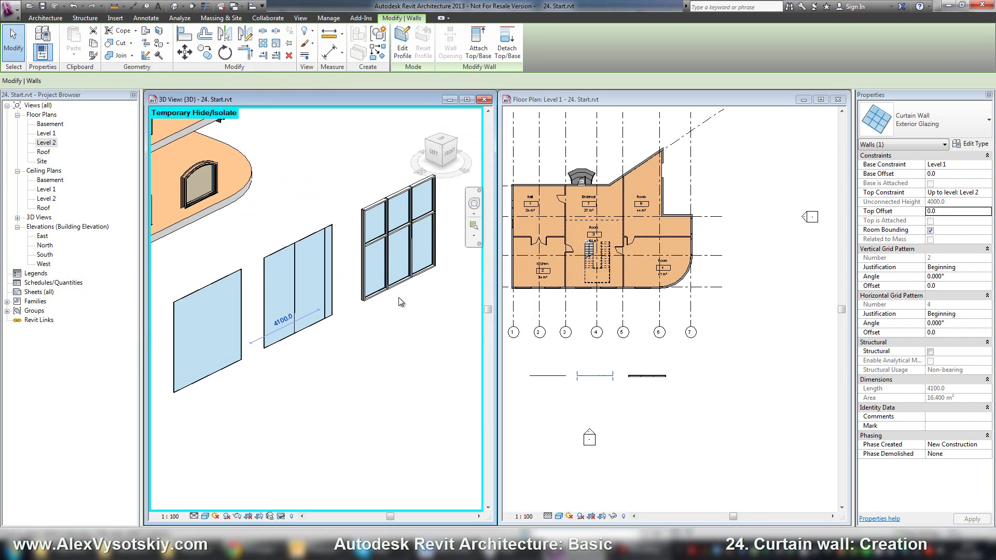
# Reset the temporary hide/isolate in the 3D view so the whole building is shown
pyautogui.click(379, 335)
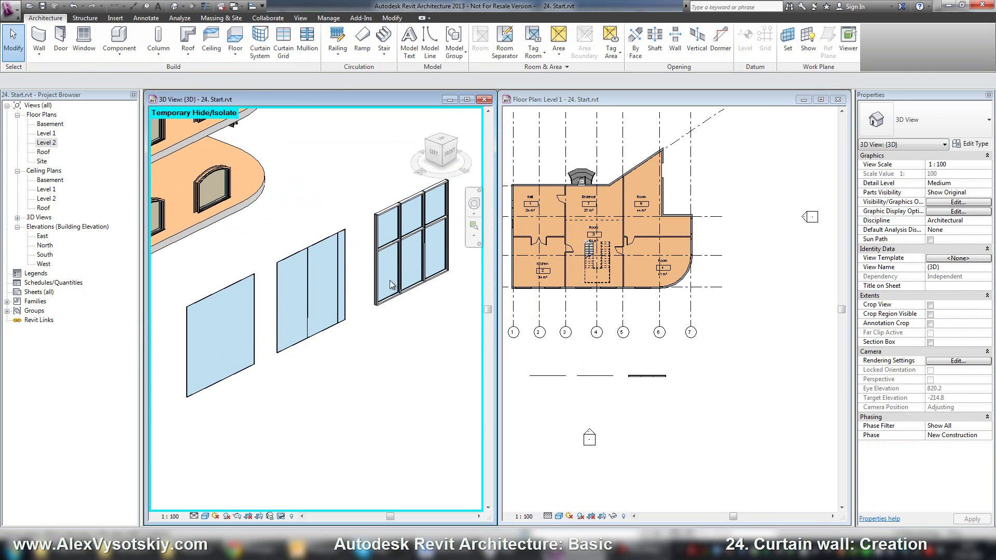
pyautogui.click(535, 365)
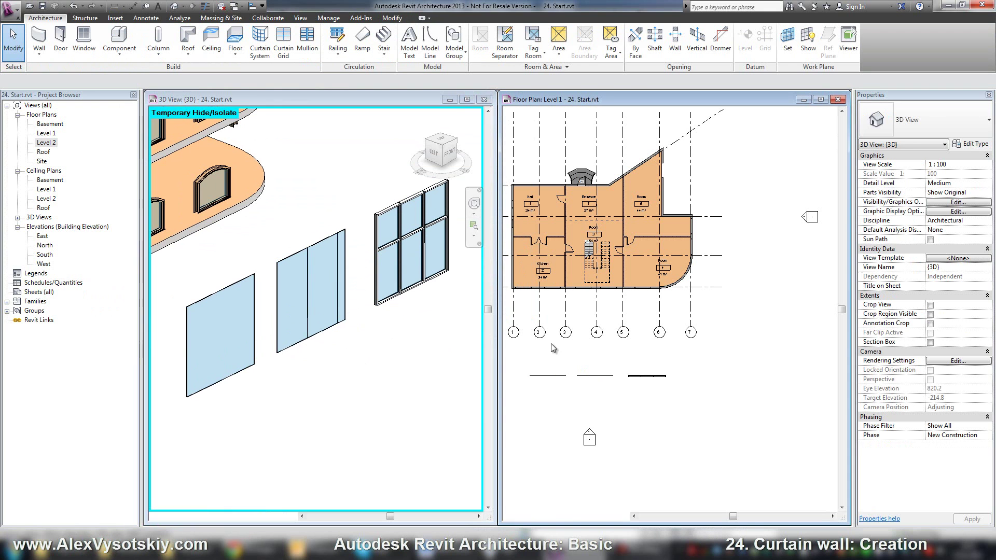
pyautogui.click(547, 375)
pyautogui.click(617, 380)
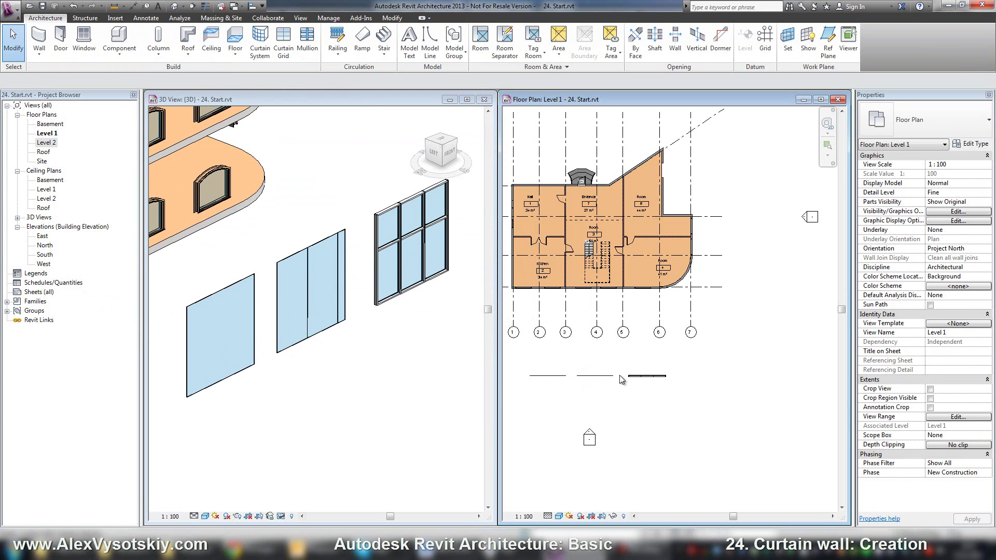
pyautogui.click(310, 194)
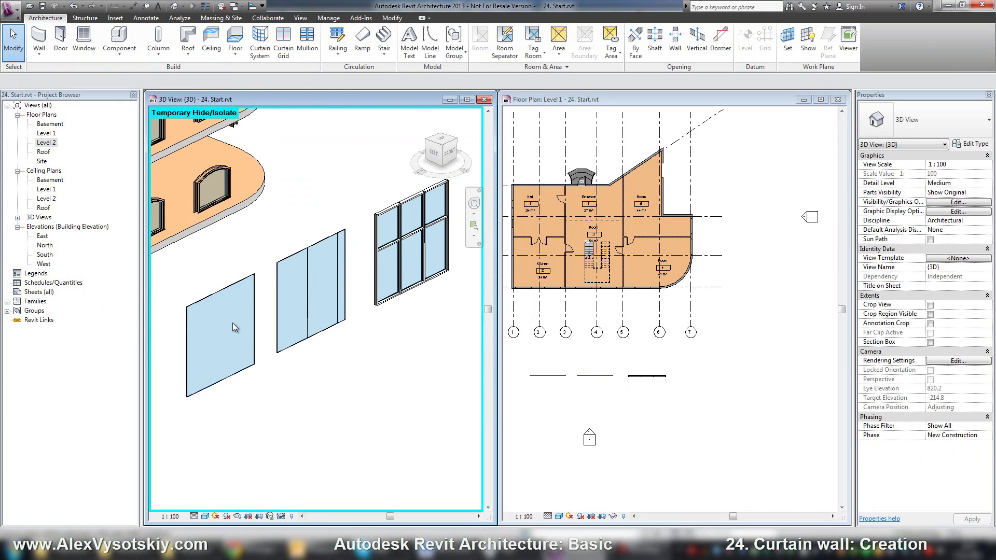
pyautogui.click(280, 516)
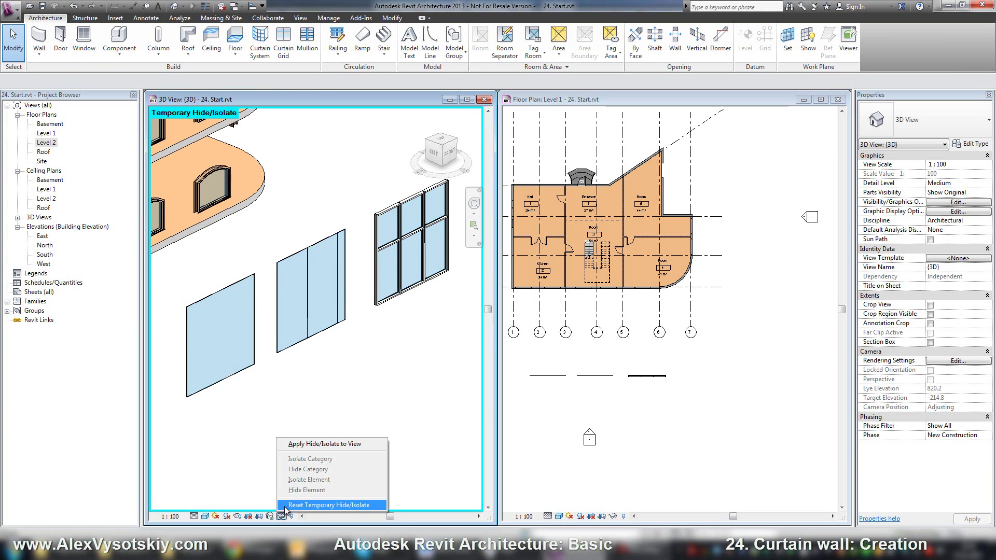
pyautogui.click(285, 505)
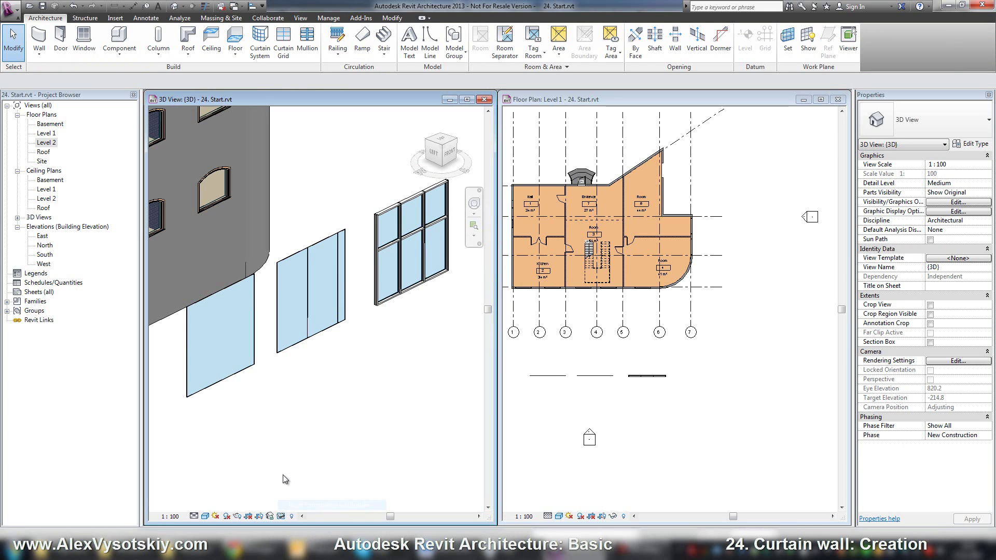
# Select the curtain walls one after another in the 3D view to compare them beside the building
pyautogui.click(230, 383)
pyautogui.click(317, 300)
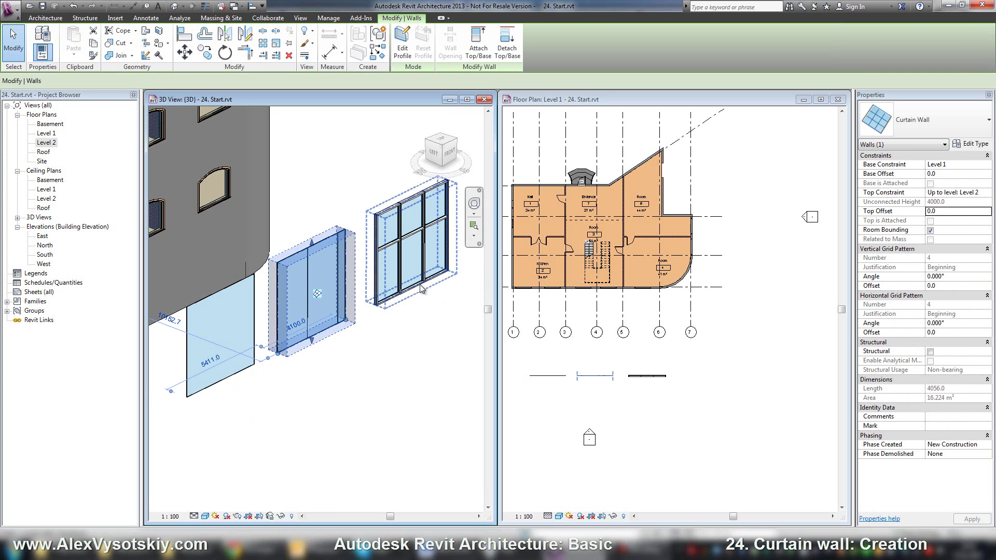
pyautogui.click(421, 285)
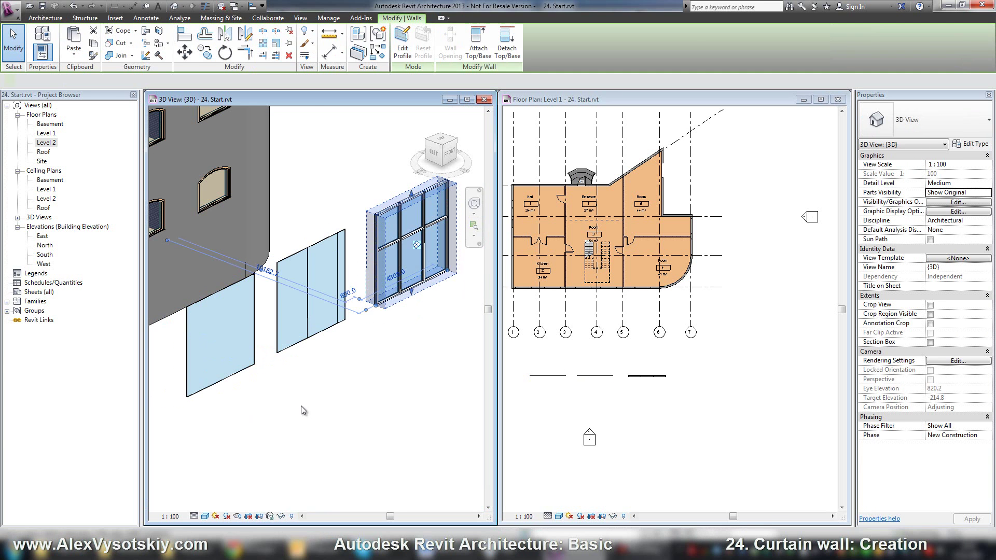
pyautogui.moveTo(300, 422); pyautogui.dragTo(358, 414, button='middle')
pyautogui.click(357, 414)
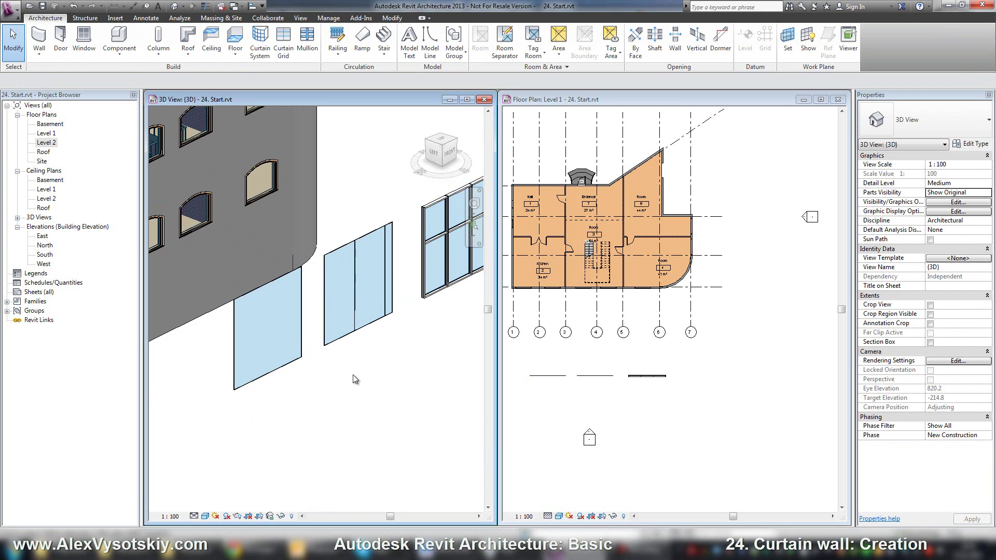
pyautogui.moveTo(347, 373); pyautogui.dragTo(334, 392, button='middle')
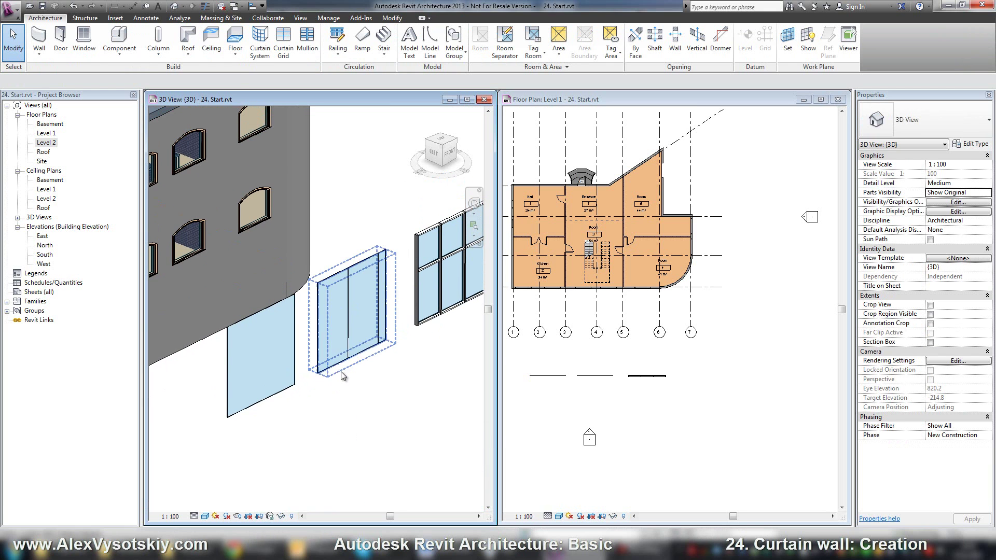
pyautogui.click(341, 367)
pyautogui.press('Escape')
# Examine a glazed panel of the Exterior Glazing wall and the mullions of the Storefront wall up close in 3D
pyautogui.scroll(3, 346, 365)
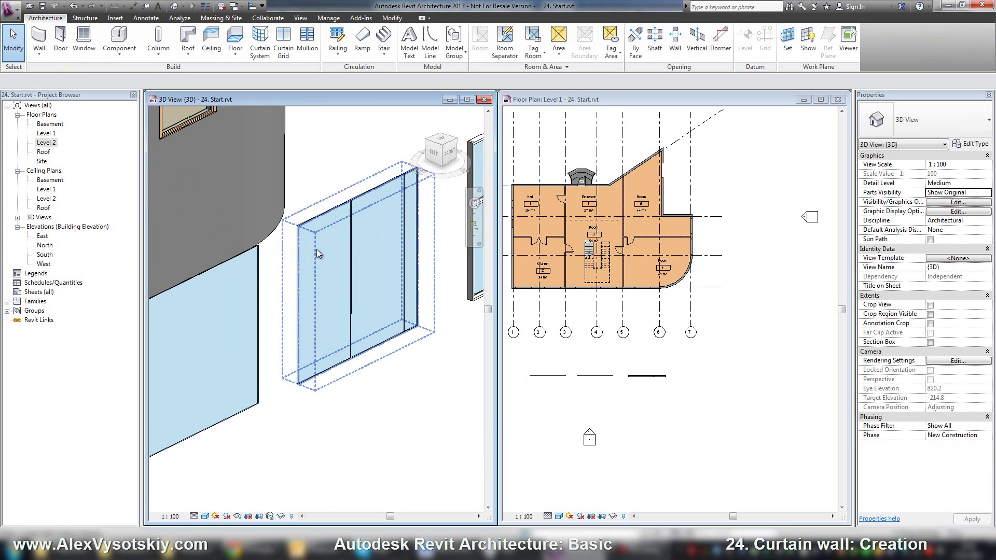
pyautogui.click(318, 220)
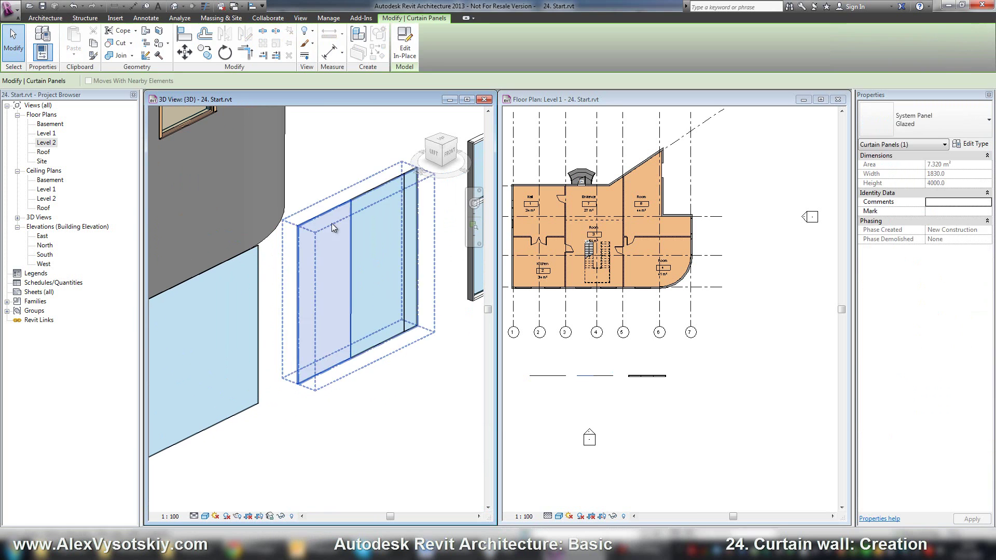
pyautogui.click(369, 369)
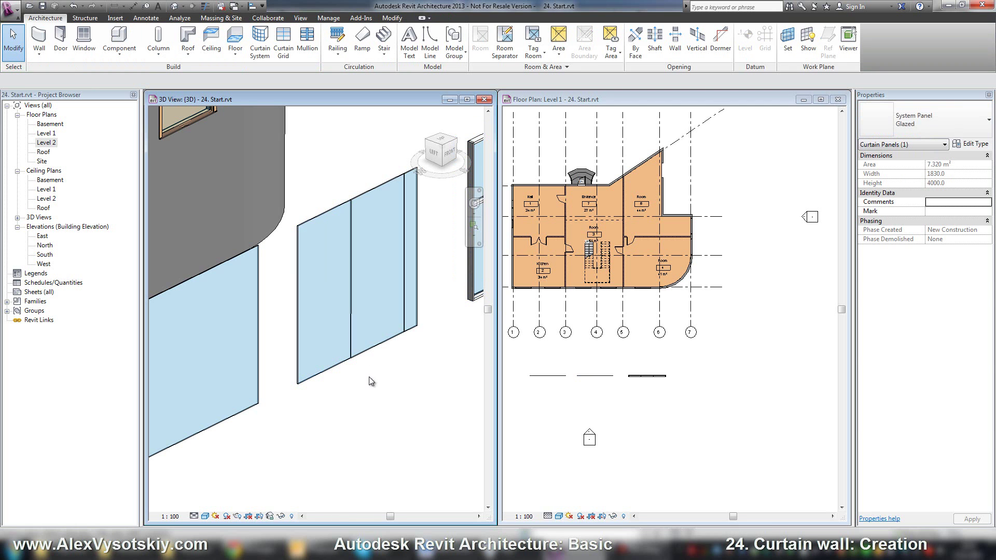
pyautogui.scroll(-3, 369, 369)
pyautogui.moveTo(369, 370)
pyautogui.mouseDown(button='middle')
pyautogui.moveTo(378, 325)
pyautogui.moveTo(362, 354)
pyautogui.mouseUp(button='middle')
pyautogui.scroll(2, 362, 354)
pyautogui.scroll(4, 429, 278)
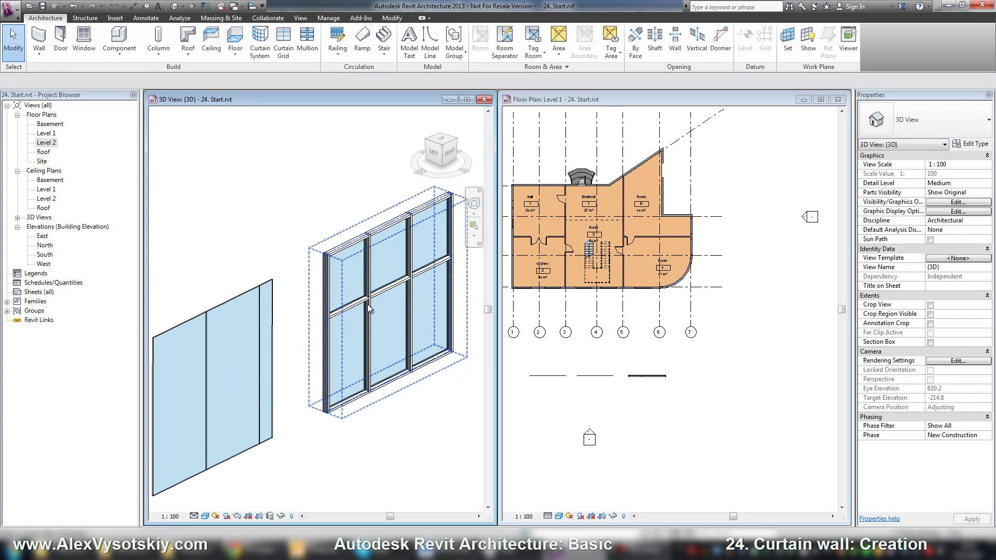
pyautogui.moveTo(391, 293); pyautogui.dragTo(362, 310, button='middle')
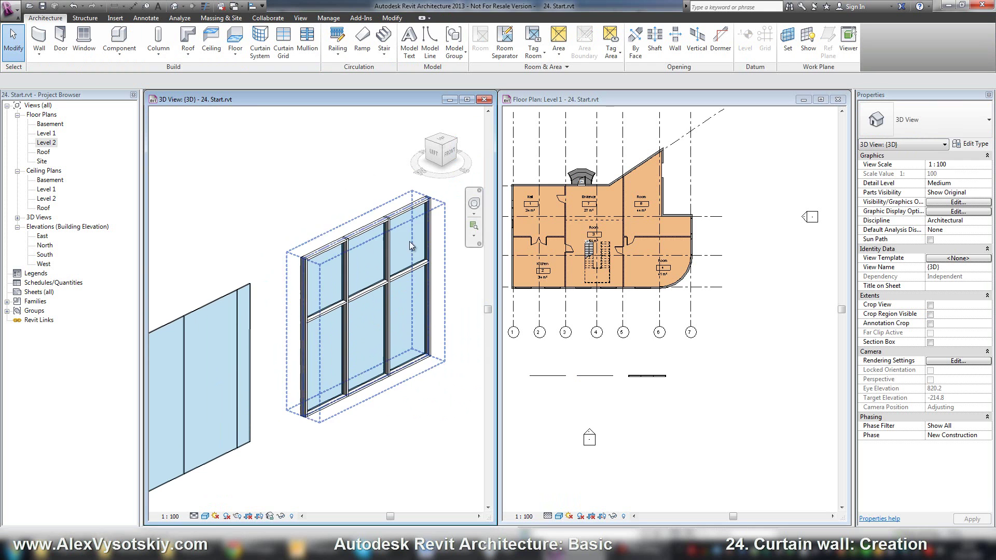
pyautogui.scroll(-3, 331, 410)
pyautogui.moveTo(331, 410); pyautogui.dragTo(368, 360, button='middle')
# Select the plain curtain wall in the Level 1 plan, review its instance properties and clear the selection
pyautogui.click(575, 367)
pyautogui.moveTo(574, 367); pyautogui.dragTo(589, 349, button='middle')
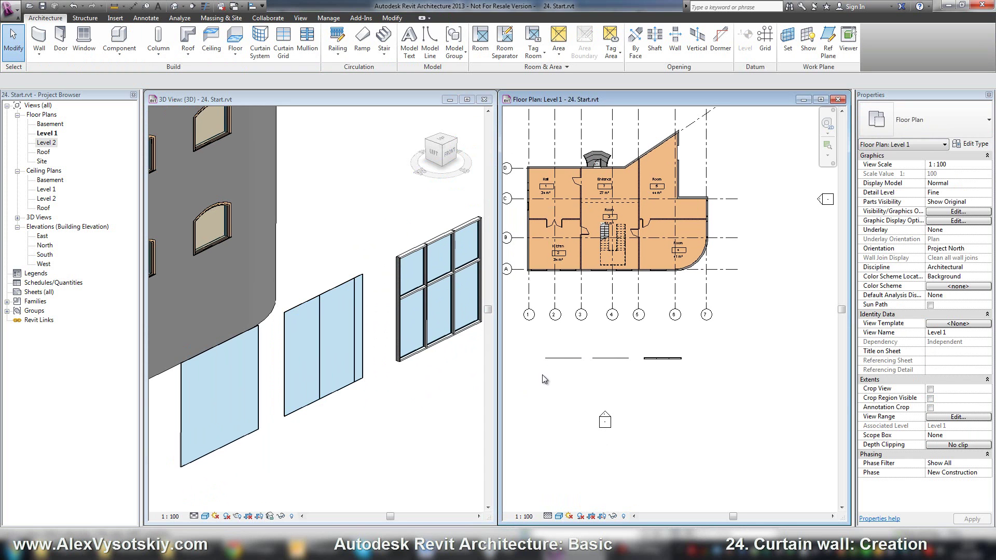
pyautogui.click(565, 357)
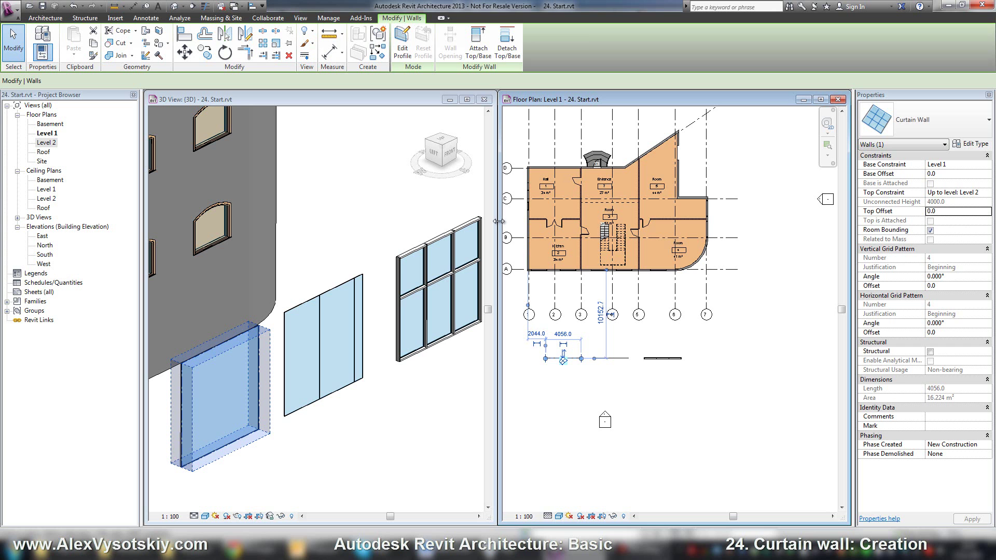
pyautogui.press('Escape')
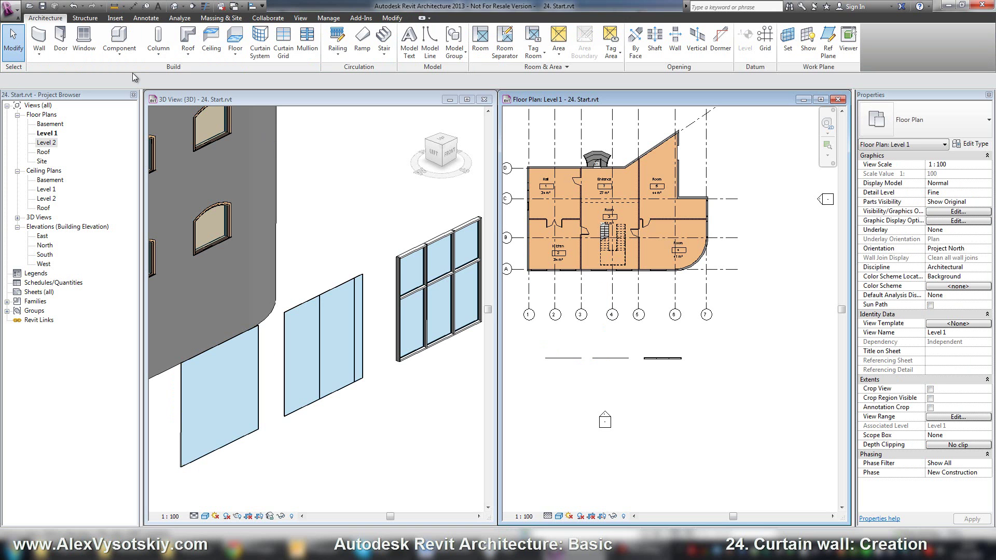
# Draw a horizontal Storefront curtain wall about 12300 mm long below the existing three in the Level 1 plan, with Top Constraint Up to level: Roof
pyautogui.press('w')
pyautogui.press('a')
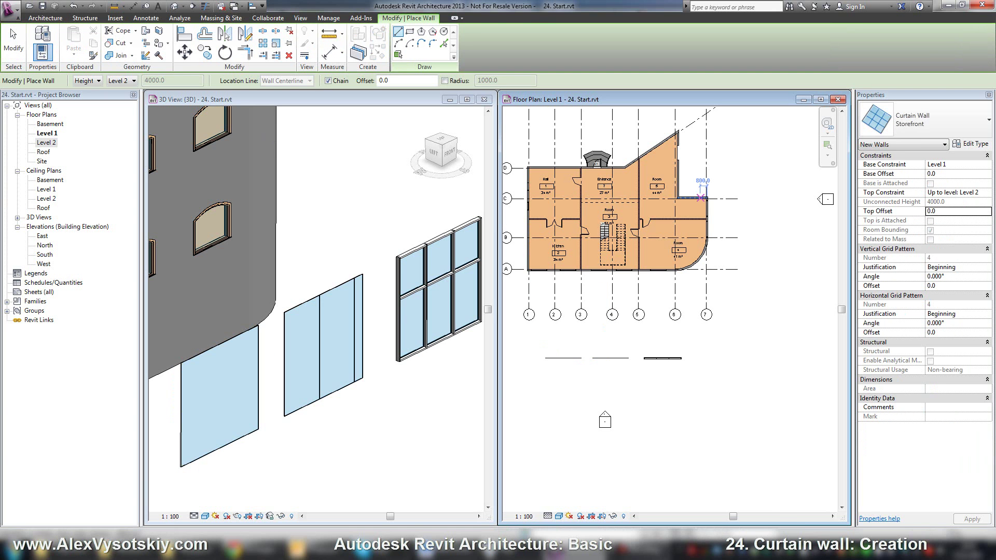
pyautogui.click(928, 122)
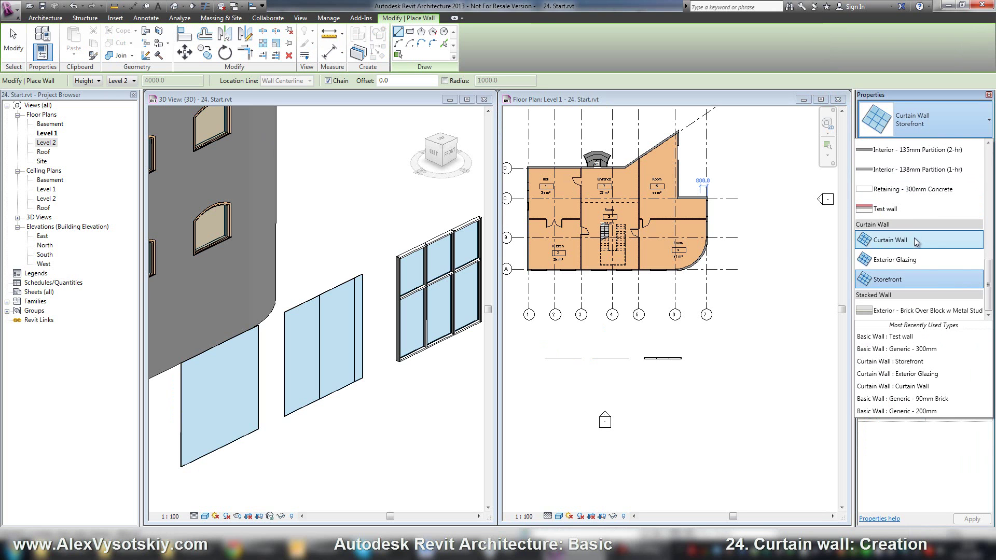
pyautogui.click(925, 283)
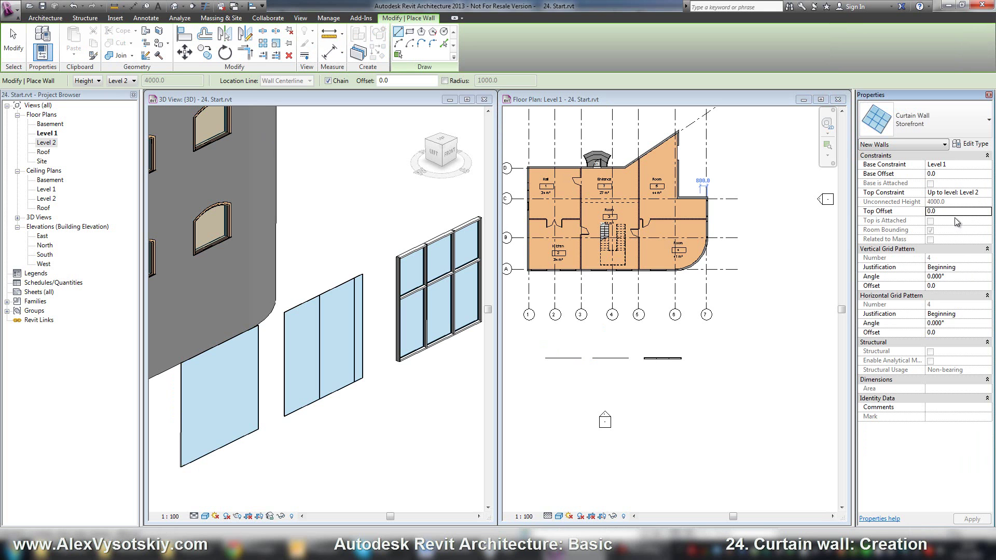
pyautogui.moveTo(688, 376); pyautogui.dragTo(696, 329, button='middle')
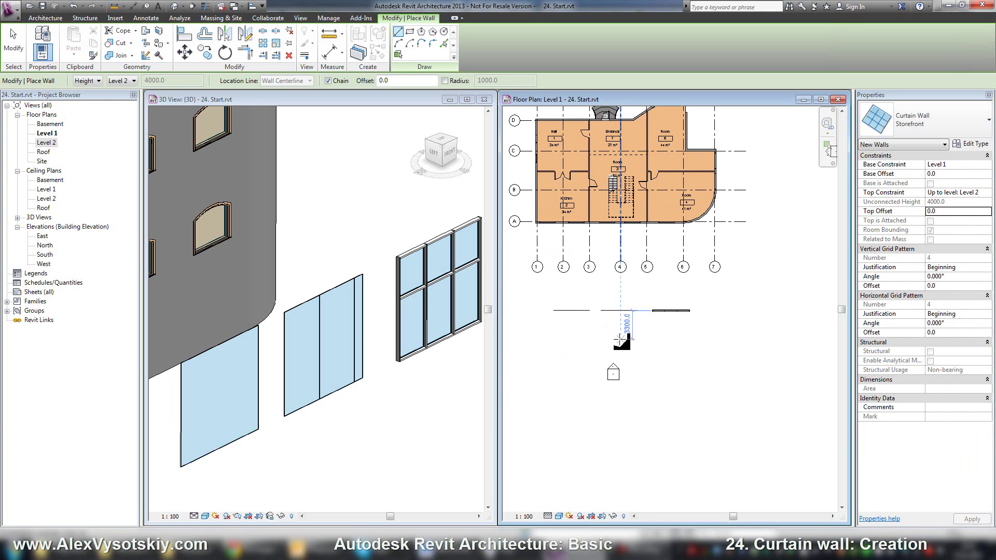
pyautogui.click(987, 196)
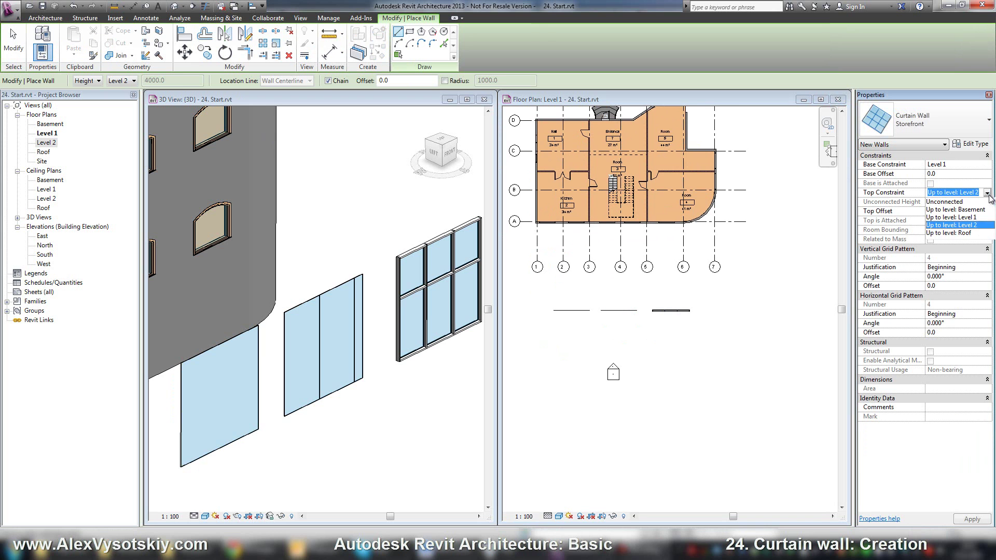
pyautogui.click(969, 233)
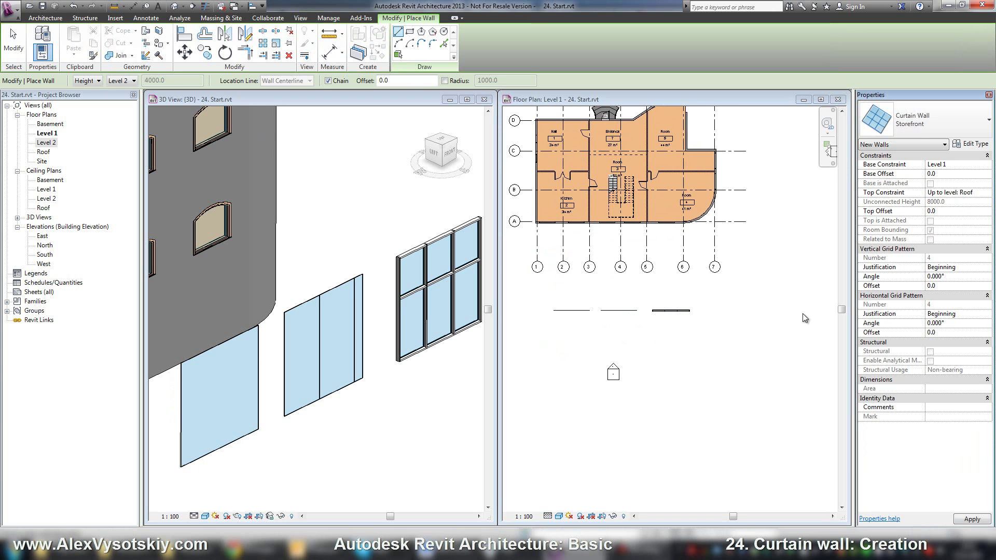
pyautogui.click(720, 334)
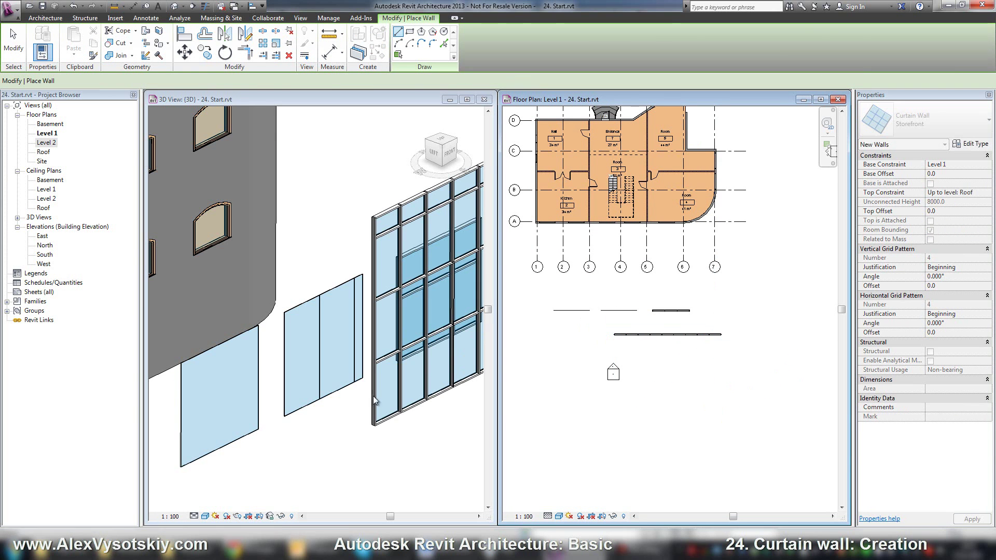
pyautogui.press('Escape')
pyautogui.press('Escape')
# Delete the three short curtain walls above the long Storefront wall in the Level 1 plan
pyautogui.scroll(-3, 326, 372)
pyautogui.click(545, 300)
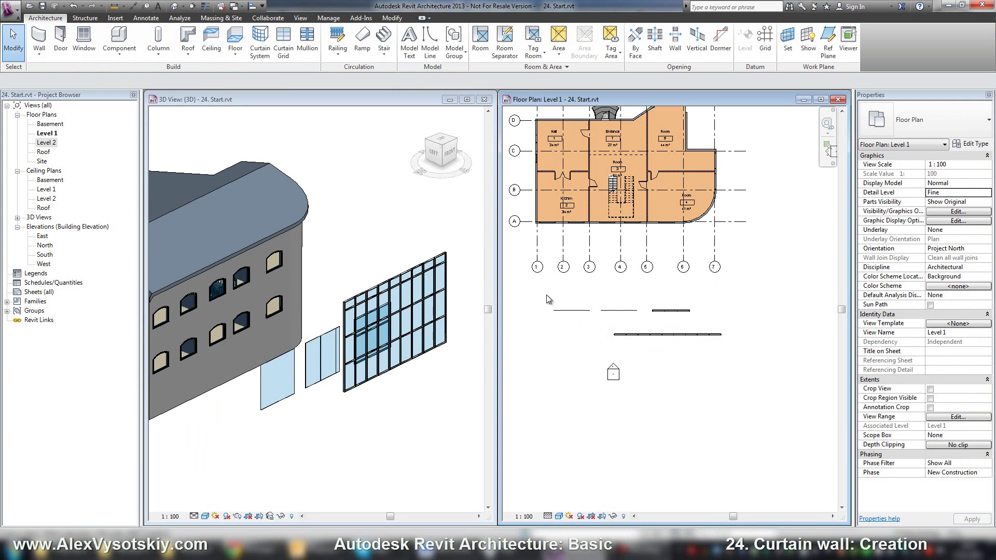
pyautogui.moveTo(546, 299); pyautogui.dragTo(726, 315)
pyautogui.press('Delete')
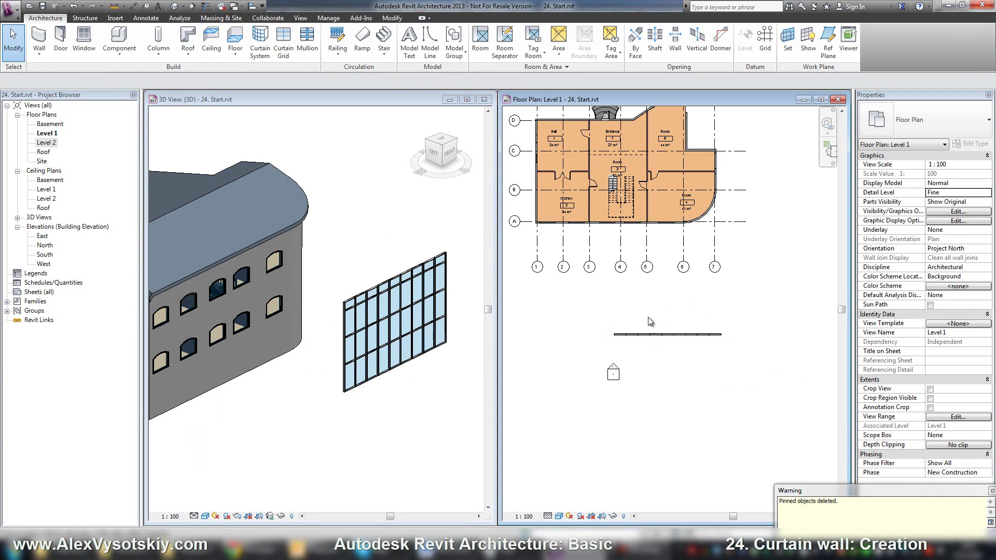
# Set the long Storefront wall's vertical grid pattern to End justification with a 45° angle
pyautogui.scroll(3, 649, 349)
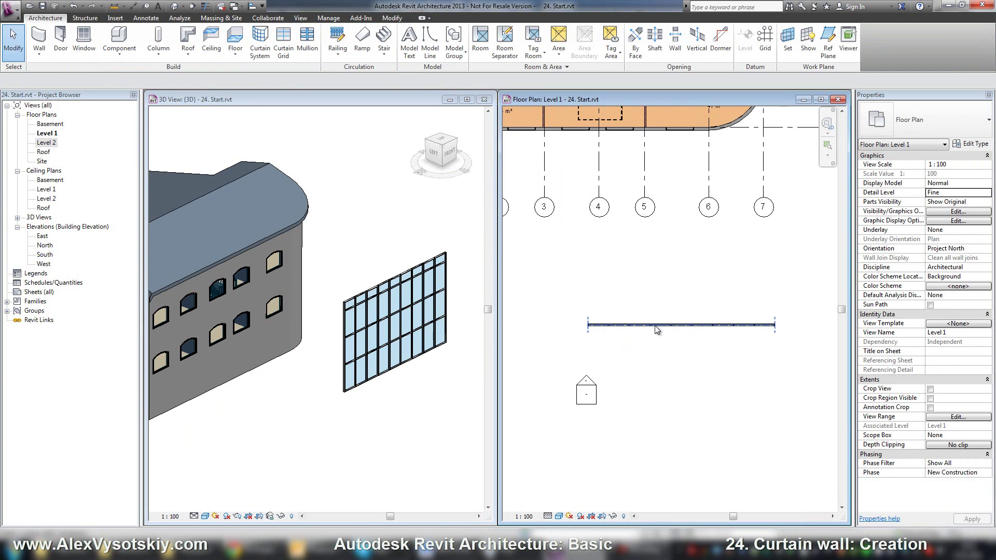
pyautogui.click(655, 326)
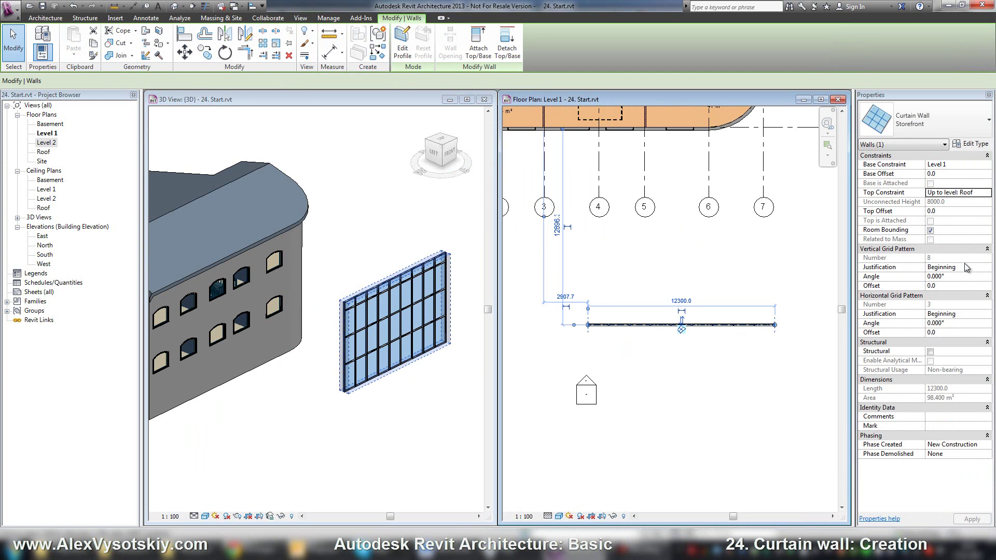
pyautogui.click(960, 267)
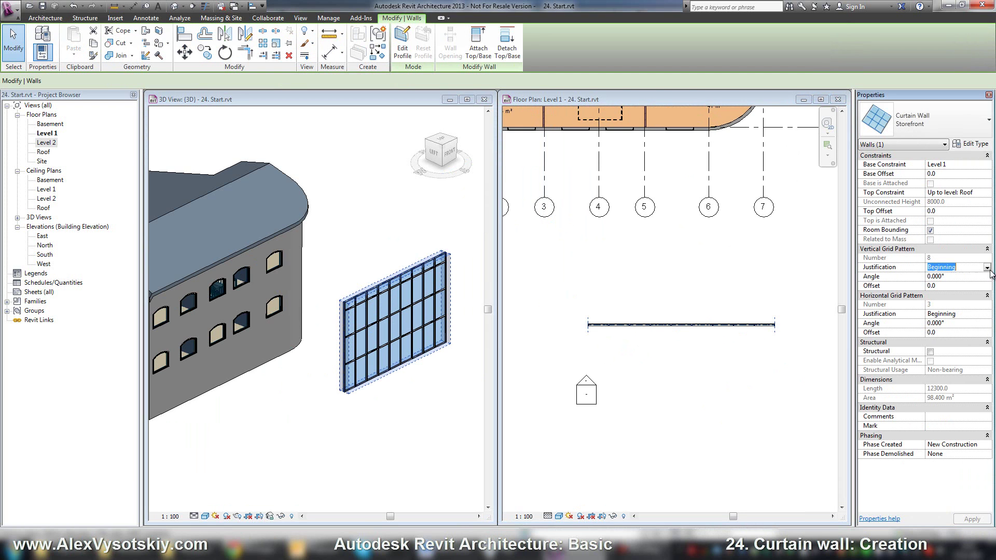
pyautogui.click(986, 267)
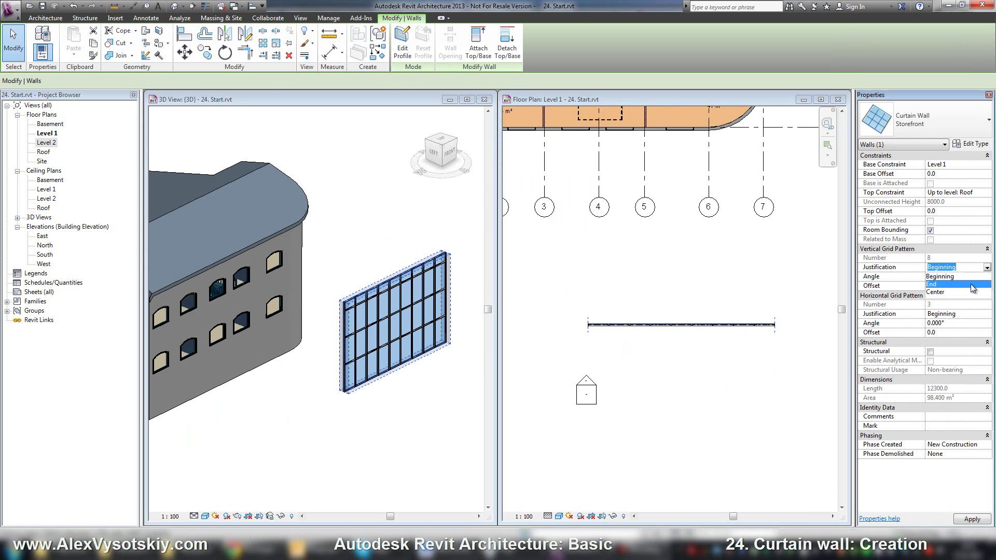
pyautogui.click(965, 284)
pyautogui.click(958, 276)
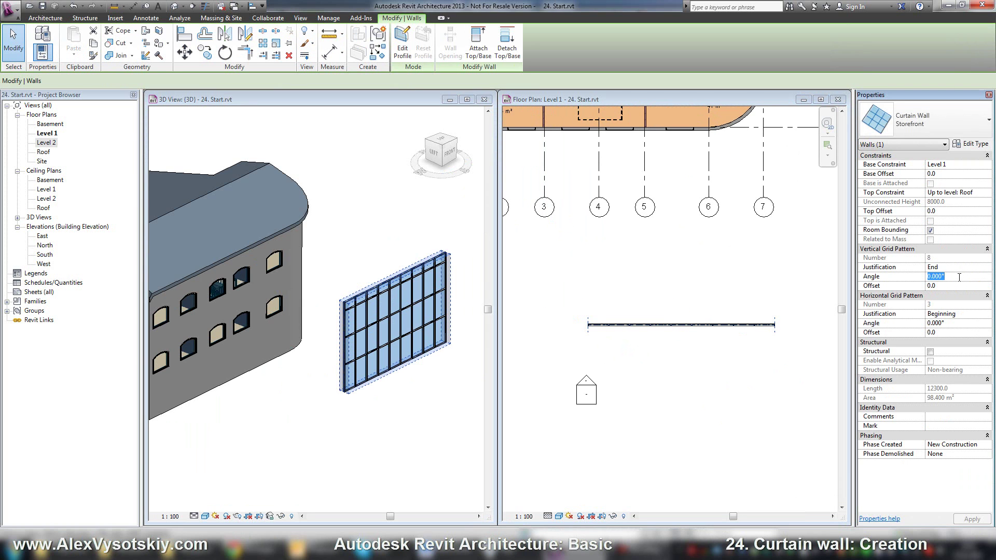
pyautogui.write('45')
pyautogui.click(963, 321)
# Set the Storefront wall's horizontal grid pattern angle to 45° and clear the selection
pyautogui.click(964, 314)
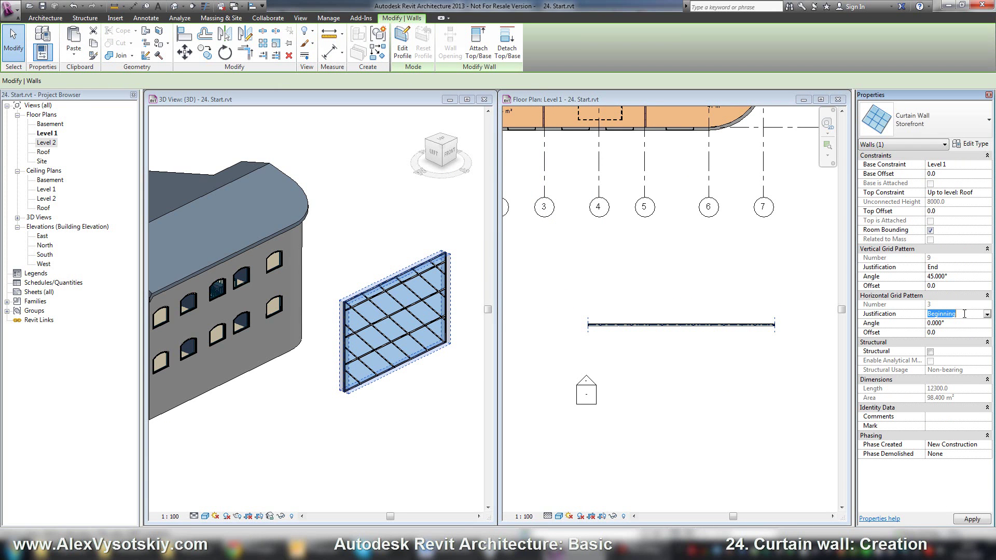
pyautogui.click(960, 323)
pyautogui.write('45')
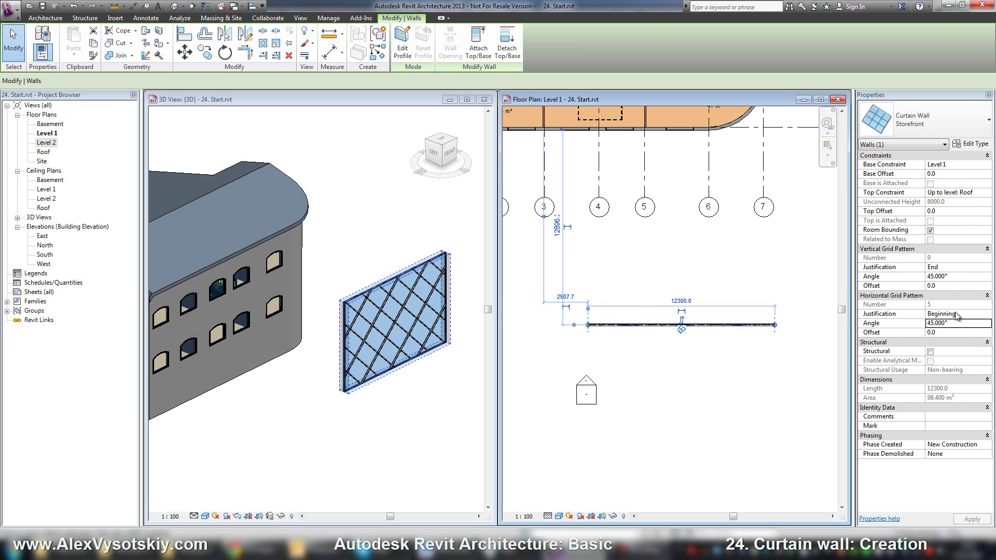
pyautogui.click(723, 266)
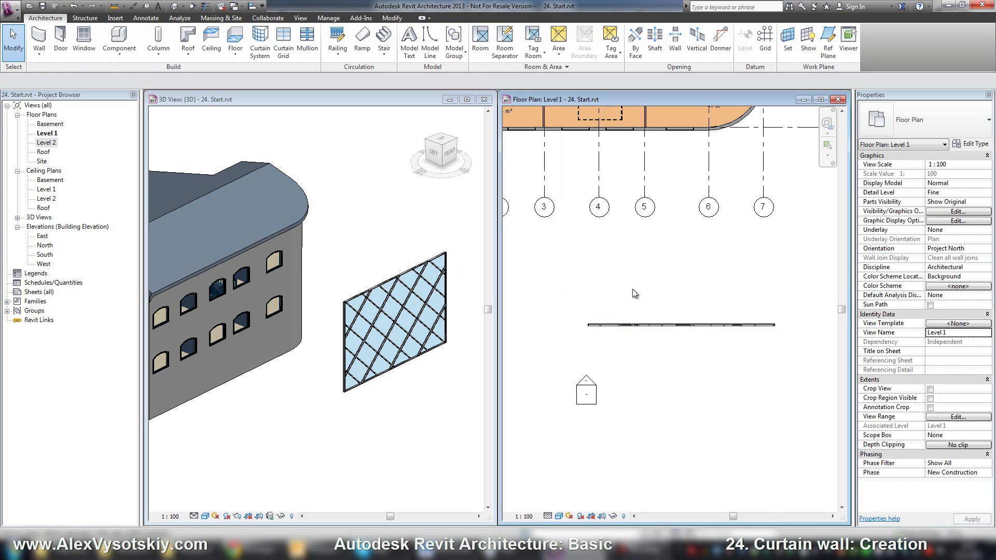
pyautogui.moveTo(580, 300); pyautogui.dragTo(563, 304, button='middle')
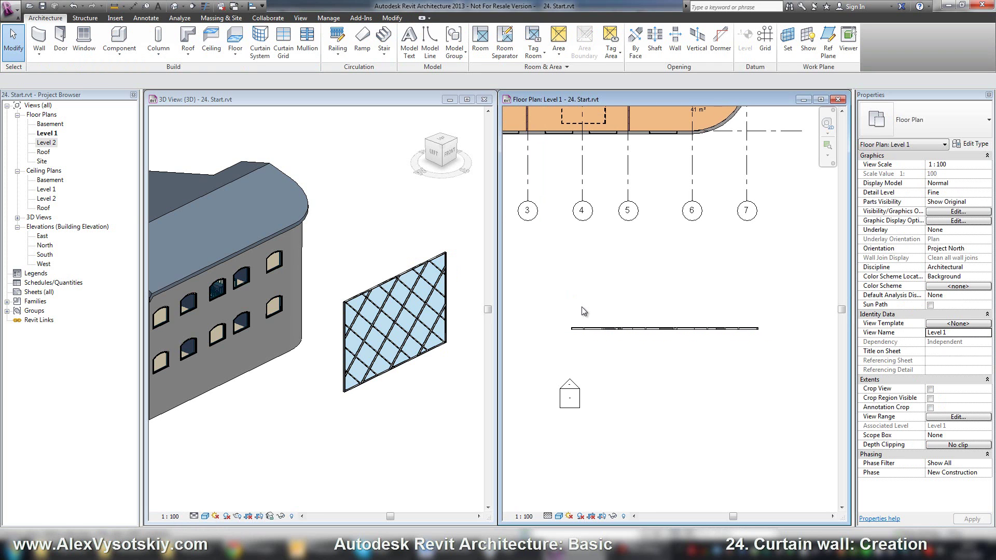